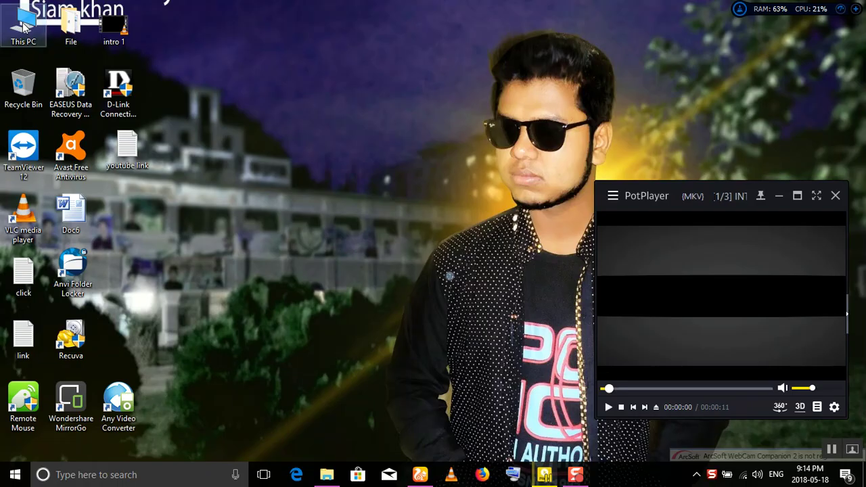
Look at the drives listed in This PC and close the window.
left_click(391, 180)
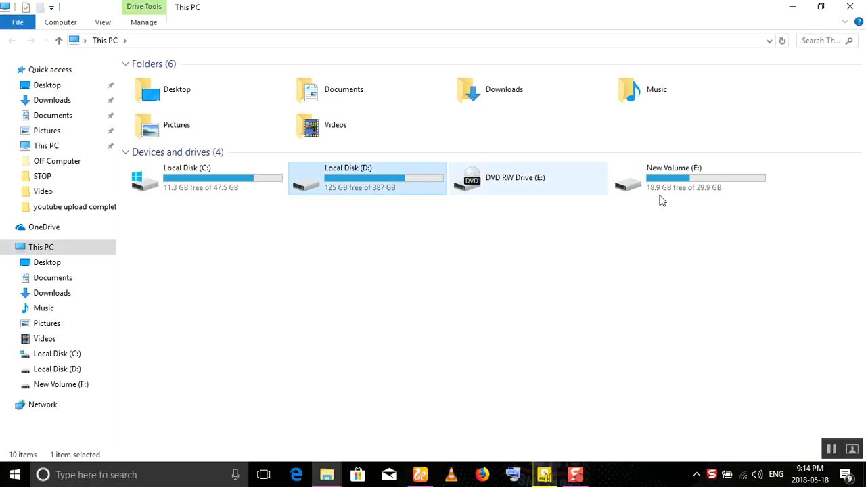
left_click(722, 193)
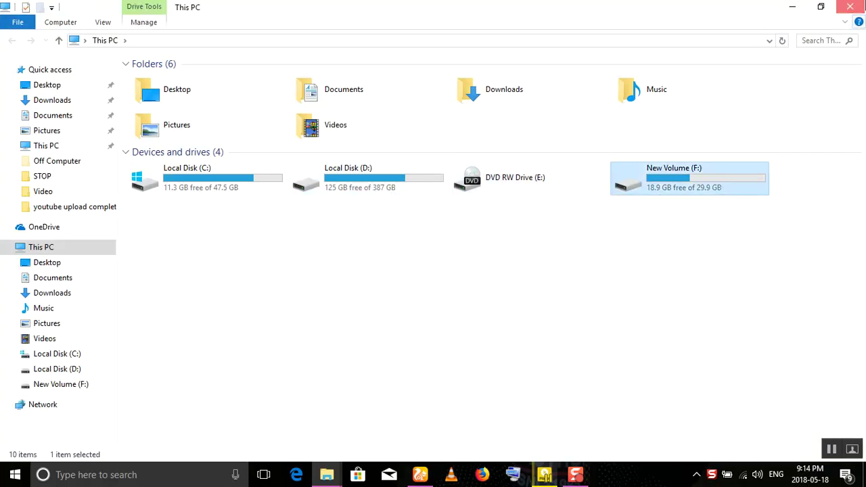
left_click(850, 7)
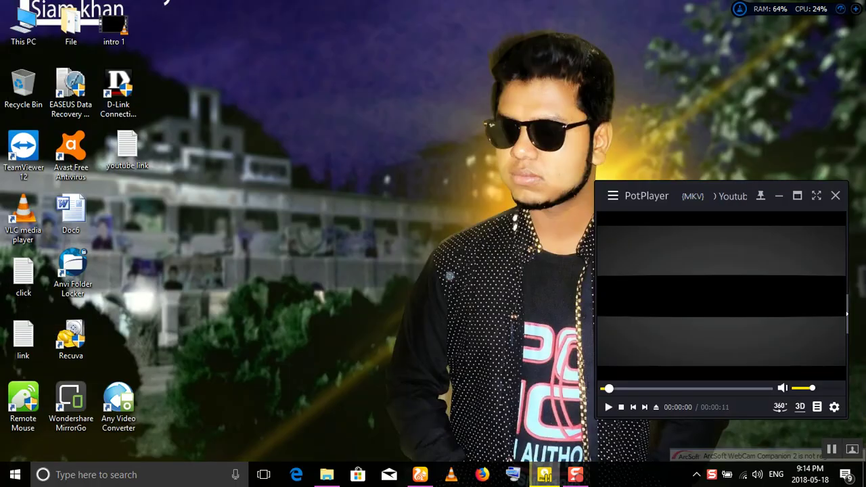
double_click(725, 270)
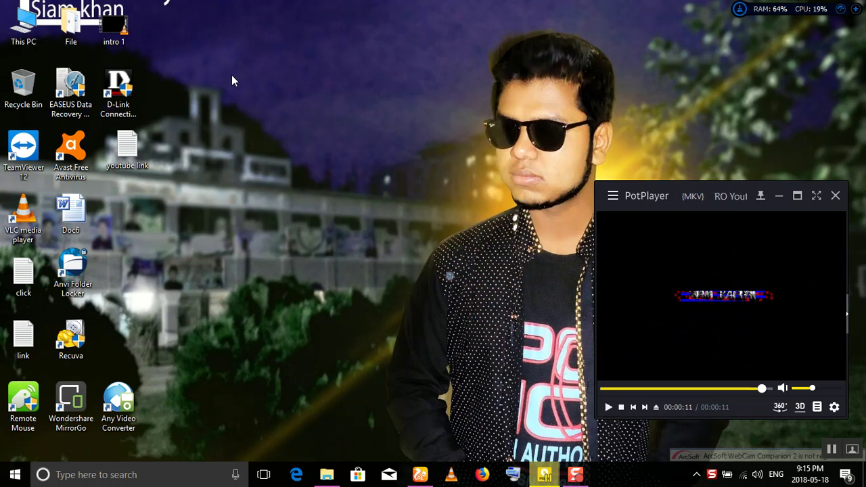
left_click_drag(199, 27, 10, 216)
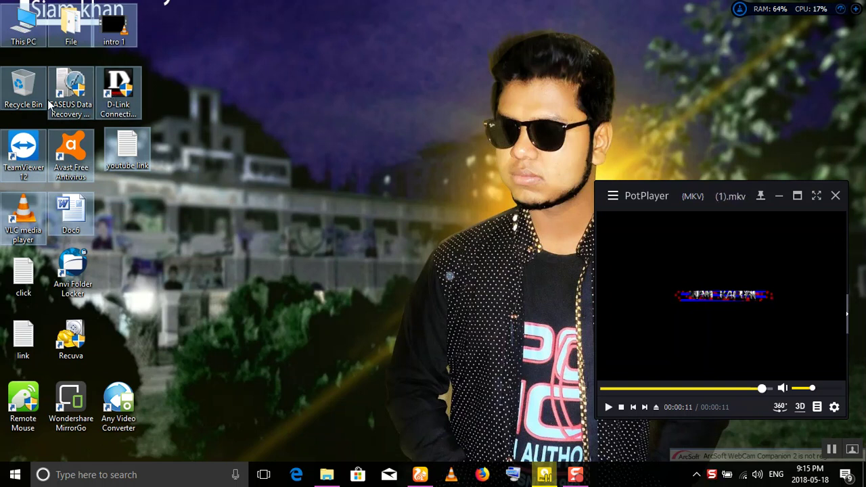
right_click(349, 67)
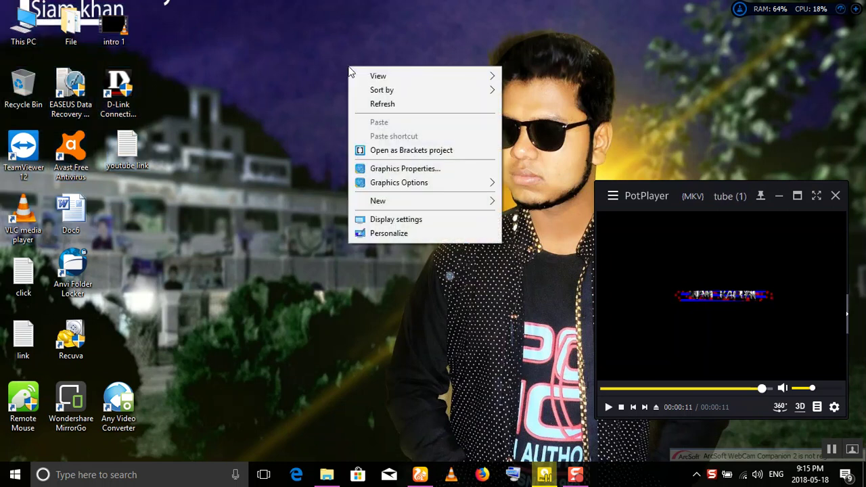
mouse_move(482, 204)
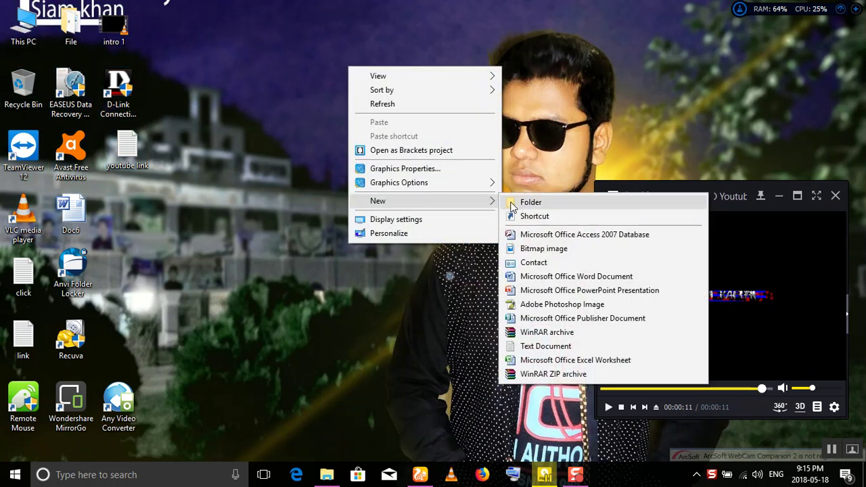
left_click(280, 132)
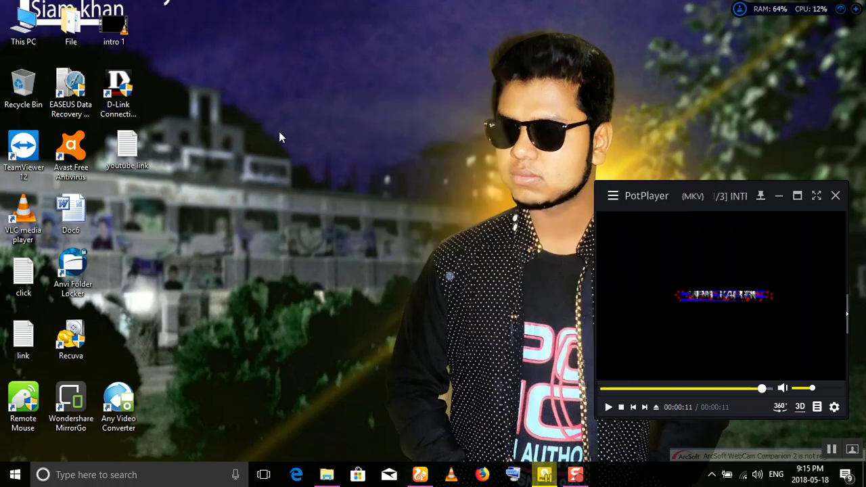
Create a new desktop folder named with only a blank character and move it to the open area away from the other icons.
key("F5")
key("ctrl+shift+n")
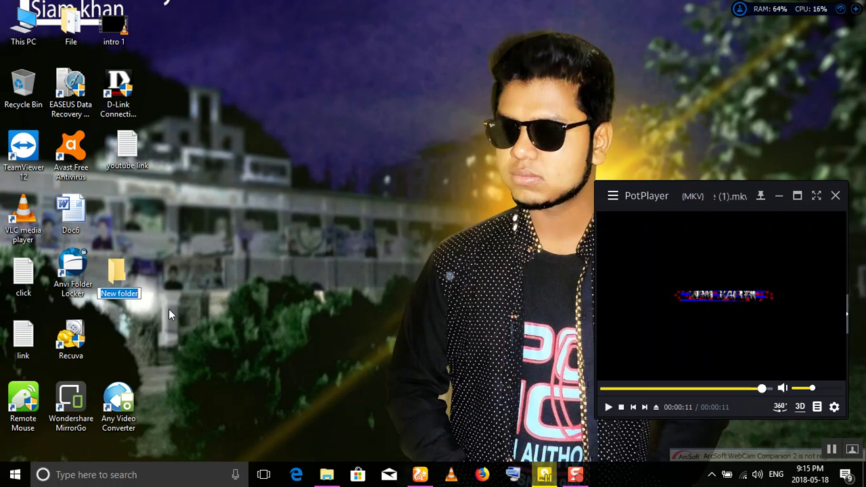
key("BackSpace")
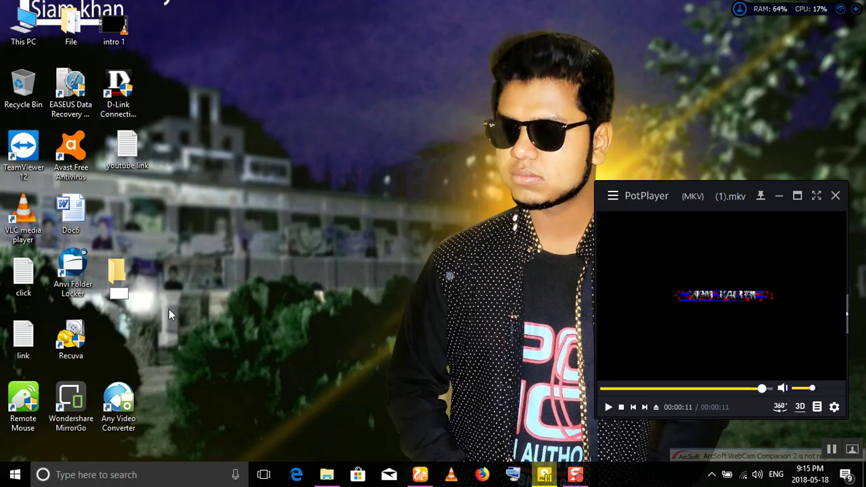
key("Return")
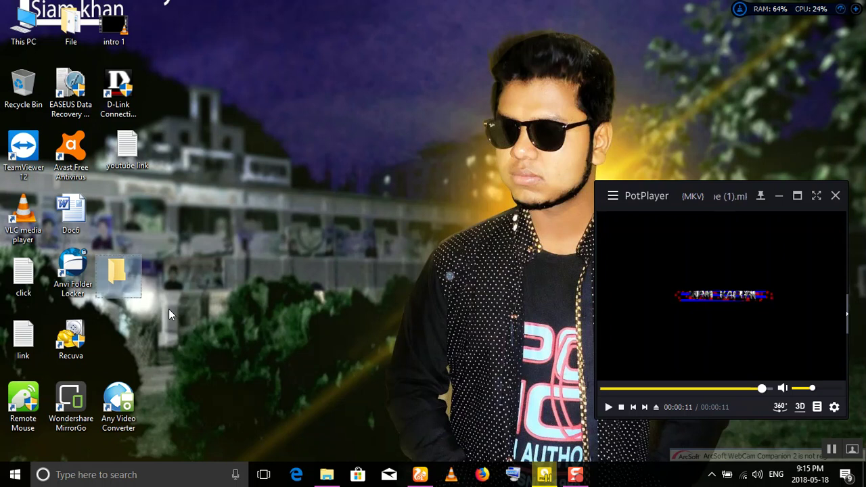
left_click_drag(129, 289, 404, 91)
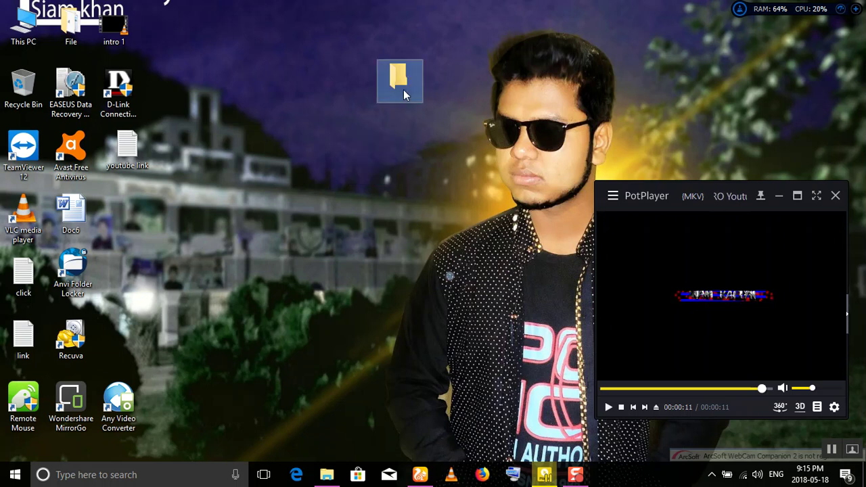
left_click(76, 42)
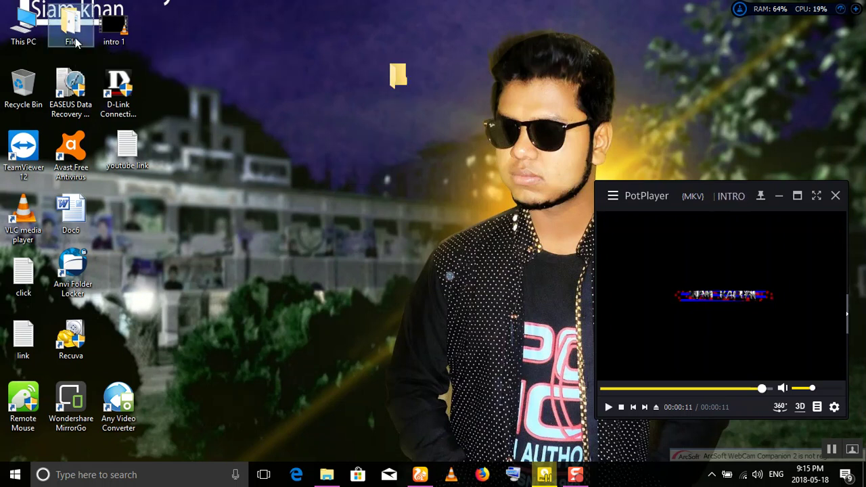
right_click(76, 43)
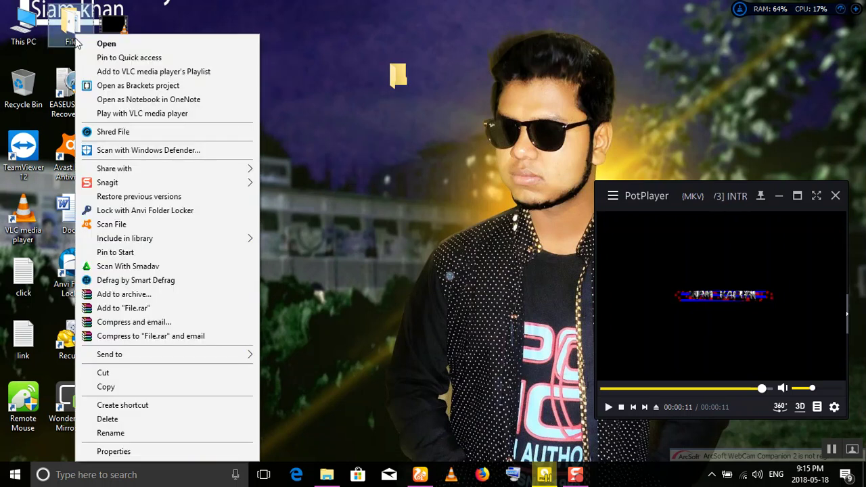
left_click(130, 427)
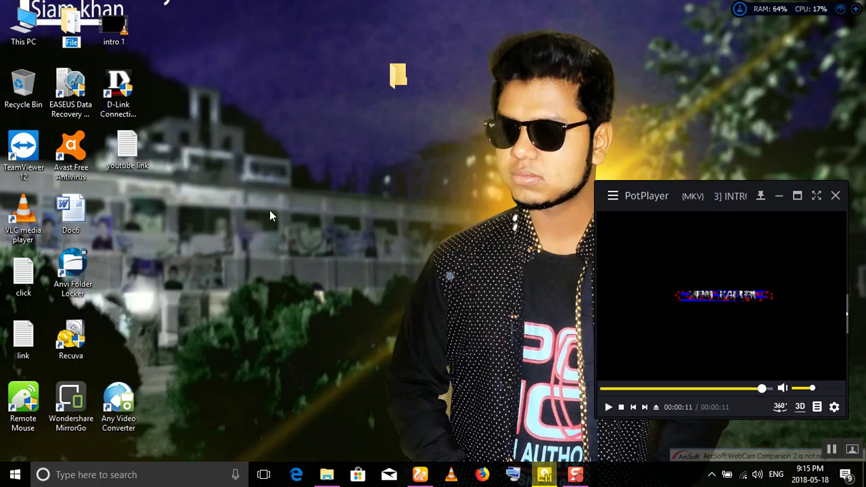
key("Return")
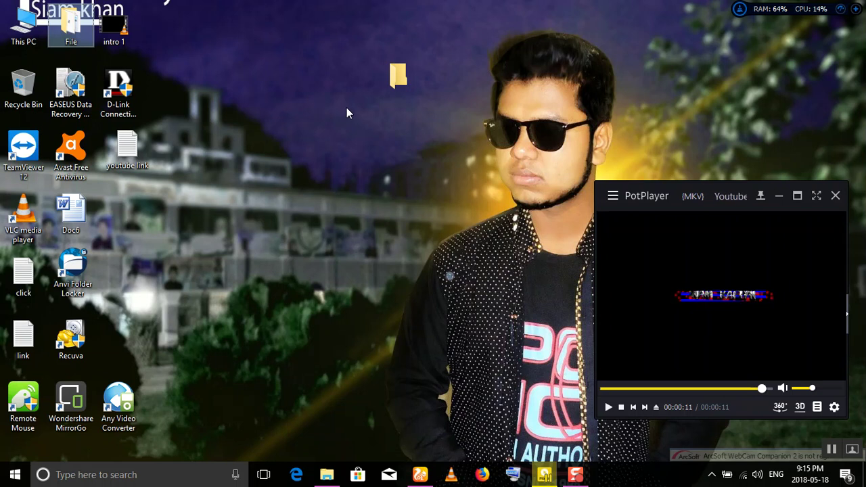
Customize the blank-named folder's icon by selecting an empty icon from shell32.dll and save the folder properties.
left_click(413, 82)
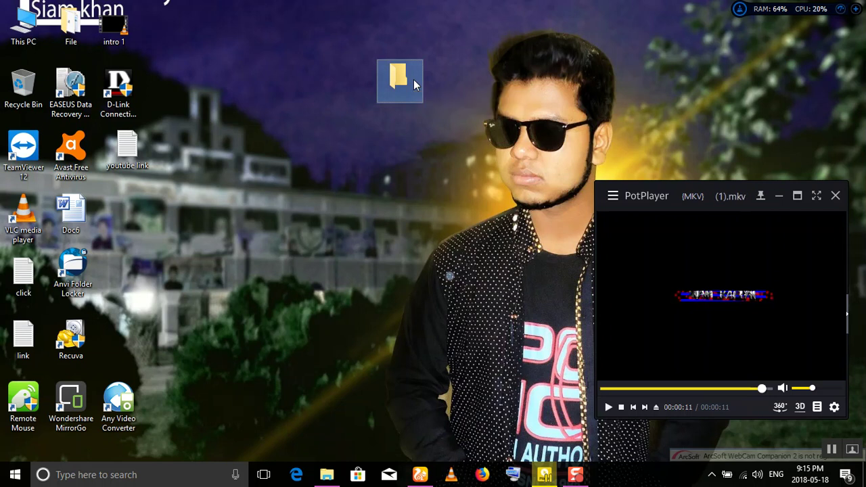
right_click(414, 81)
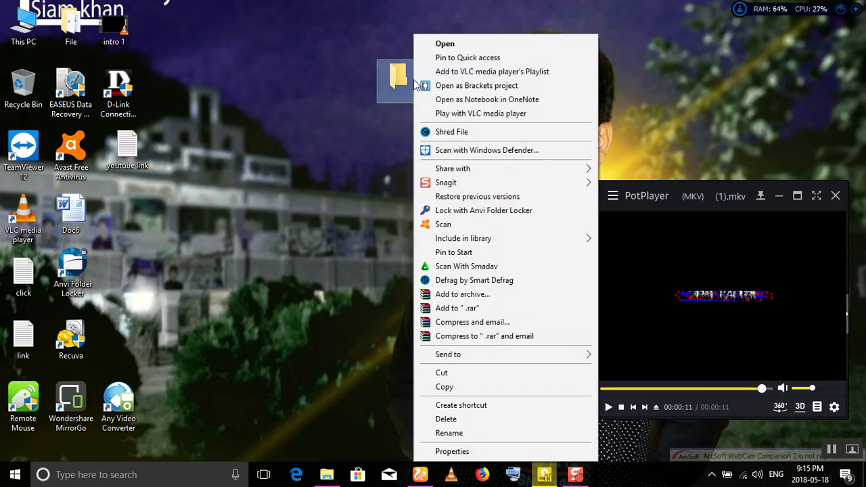
left_click(482, 452)
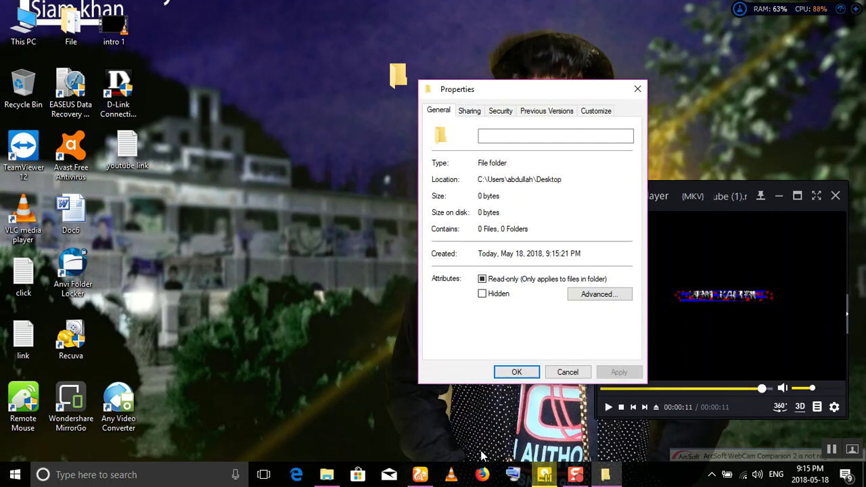
left_click(600, 112)
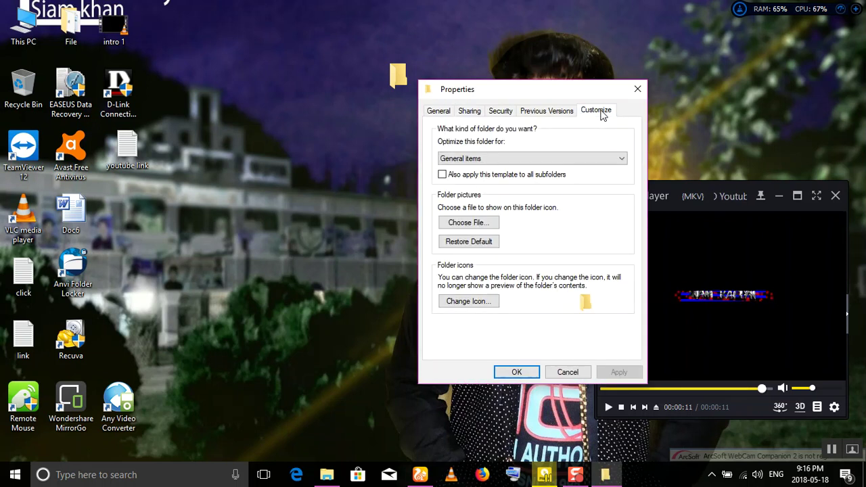
left_click(478, 303)
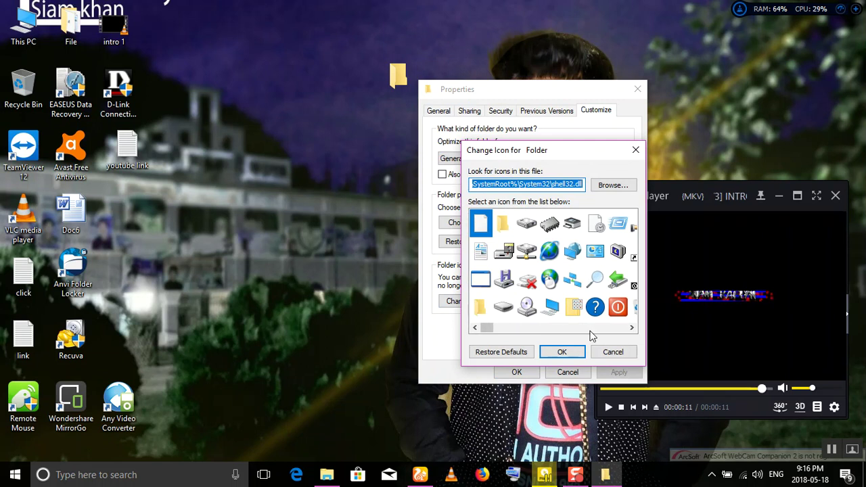
left_click(590, 331)
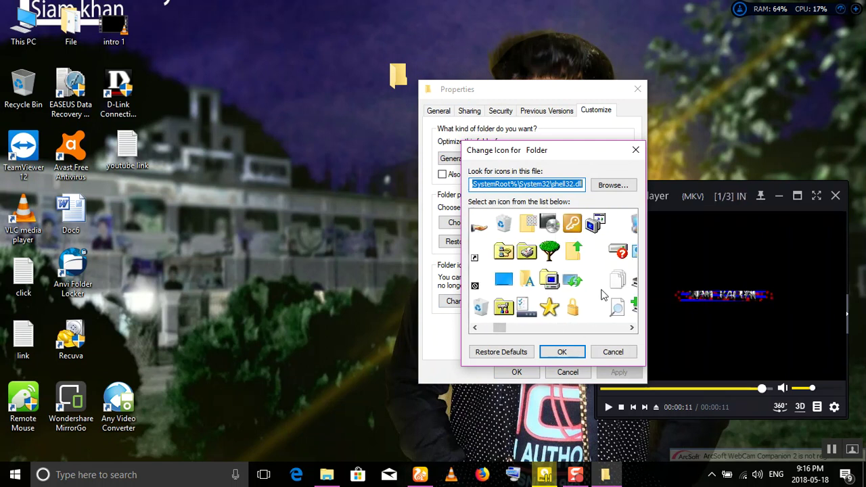
left_click(600, 290)
left_click(598, 254)
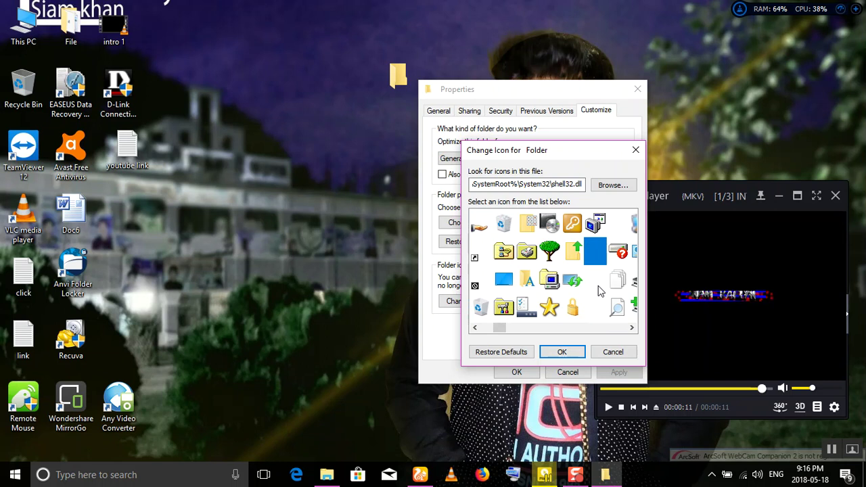
left_click(562, 352)
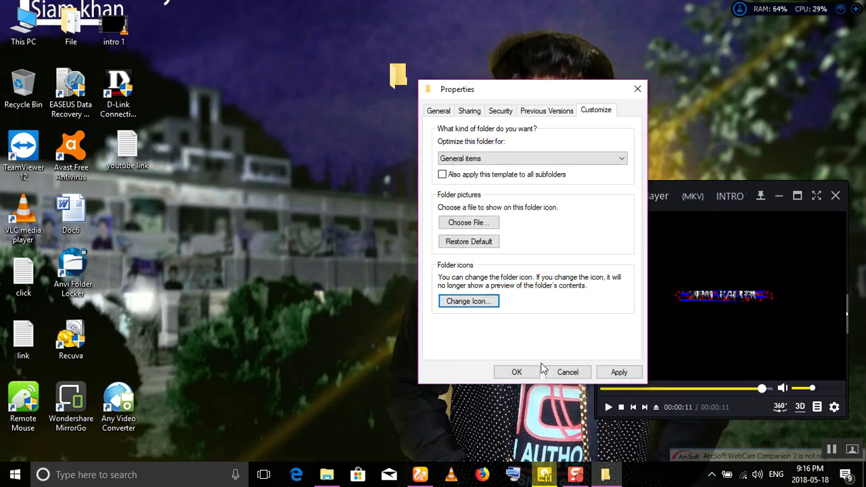
left_click(521, 372)
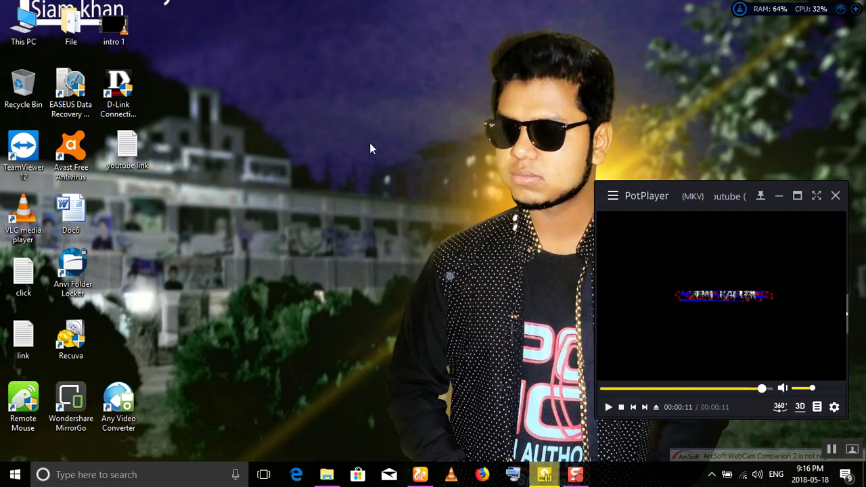
Move the invisible folder to the upper-right area of the desktop and refresh the desktop.
left_click_drag(422, 59, 379, 101)
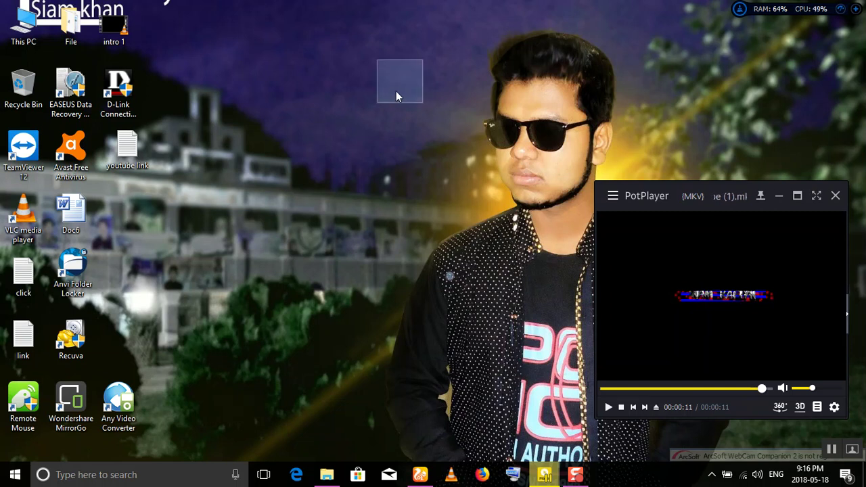
left_click_drag(584, 2, 602, 27)
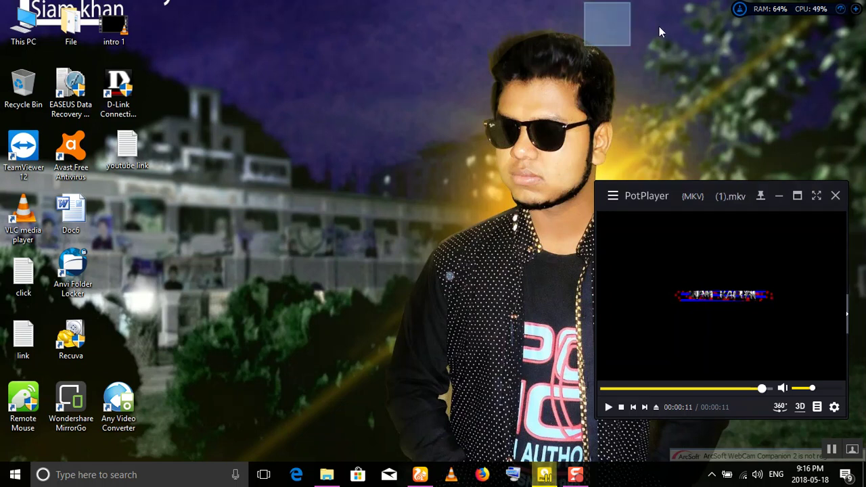
left_click_drag(647, 6, 693, 52)
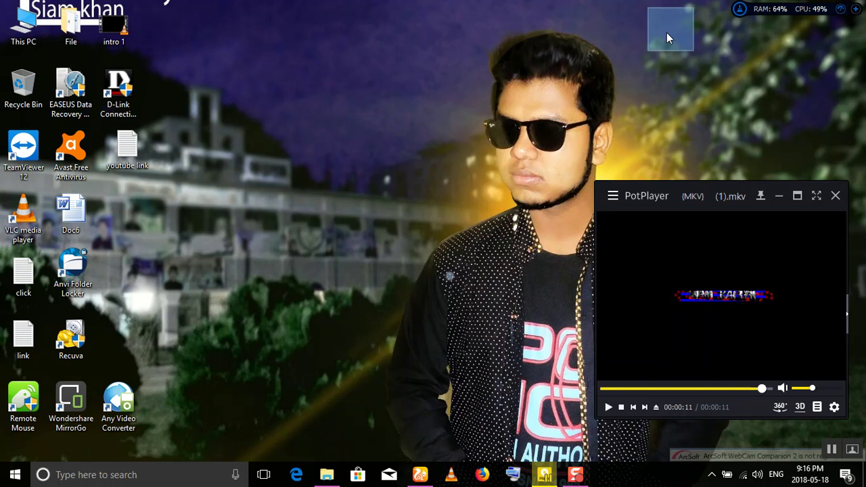
right_click(500, 26)
left_click(532, 65)
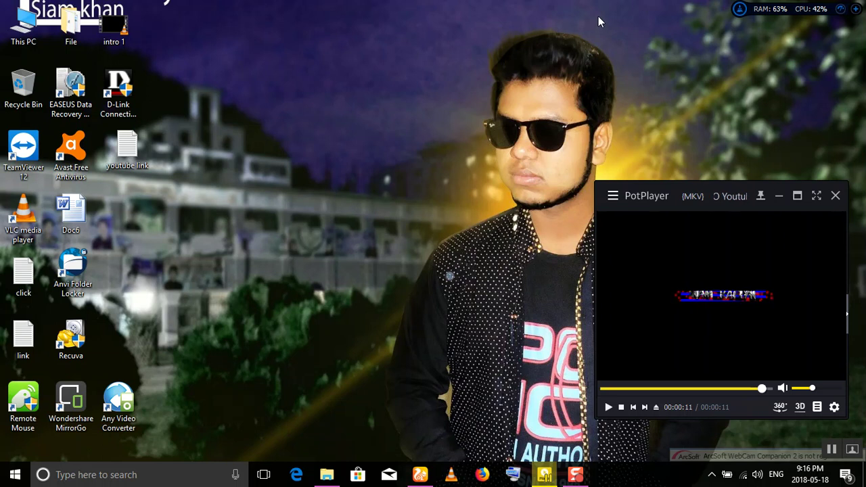
Locate the invisible folder on the desktop, open it to check its contents, and close its window.
left_click_drag(598, 16, 799, 84)
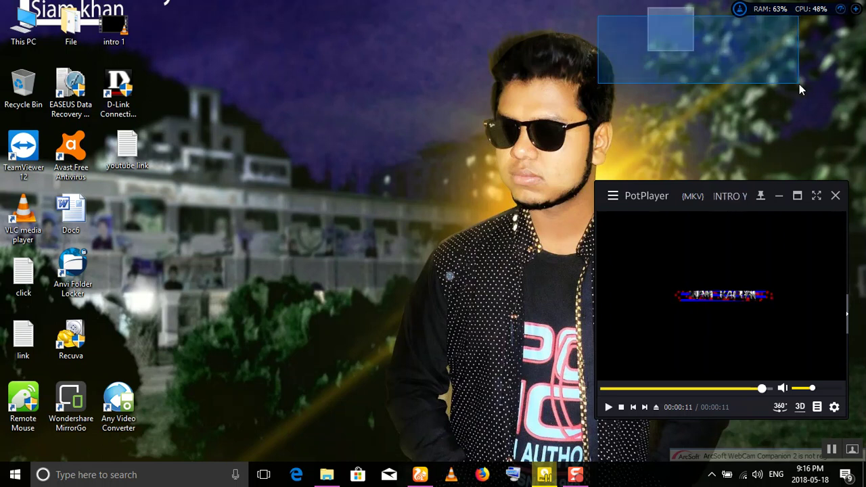
double_click(670, 18)
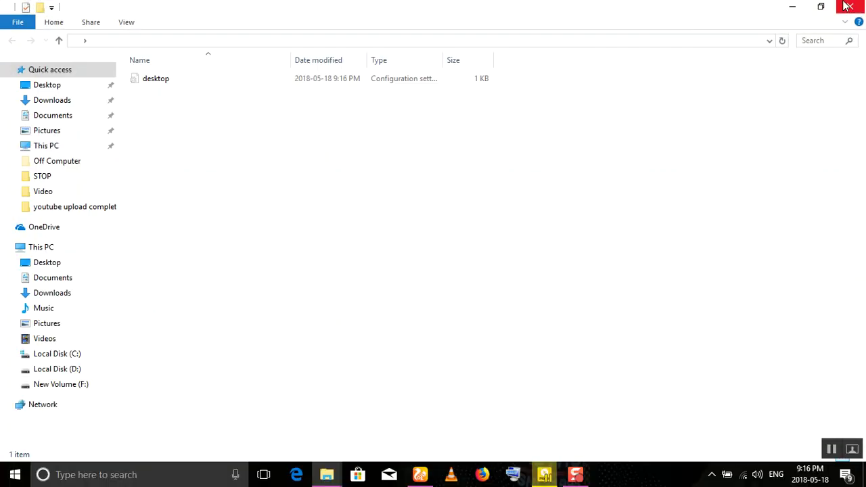
left_click(845, 6)
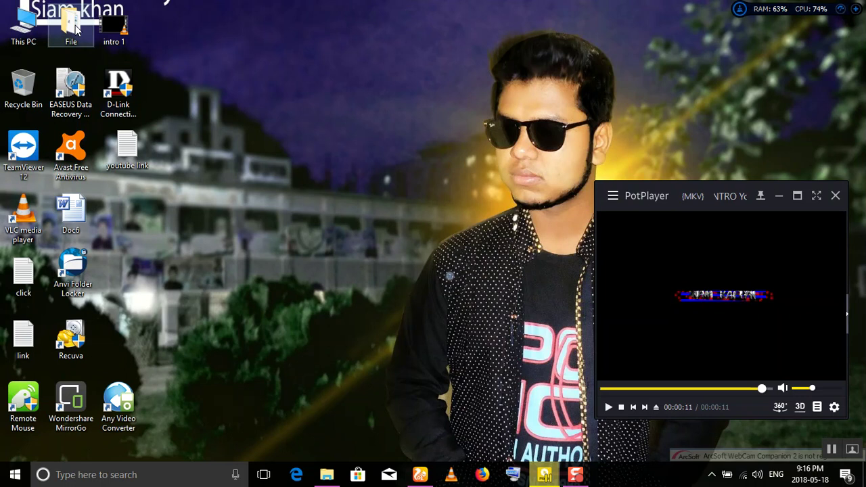
Move the File folder to the open area of the desktop and review its advanced attributes without changing them.
left_click_drag(77, 28, 297, 33)
right_click(297, 32)
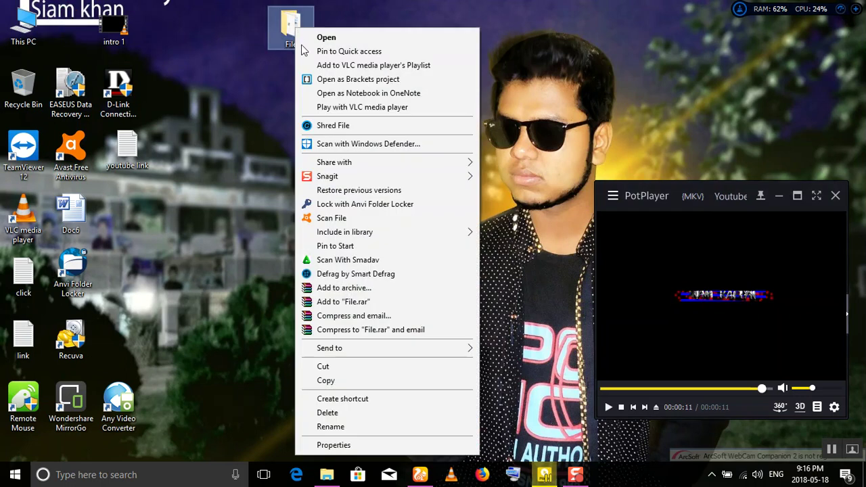
left_click(334, 446)
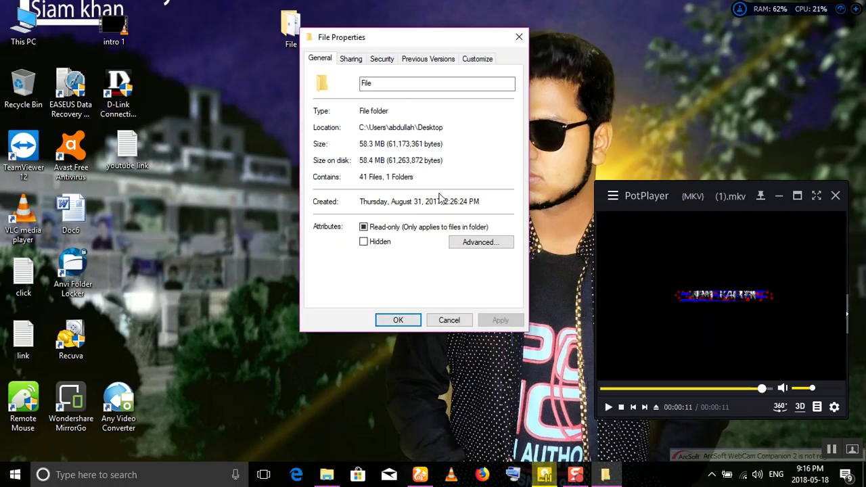
left_click(506, 245)
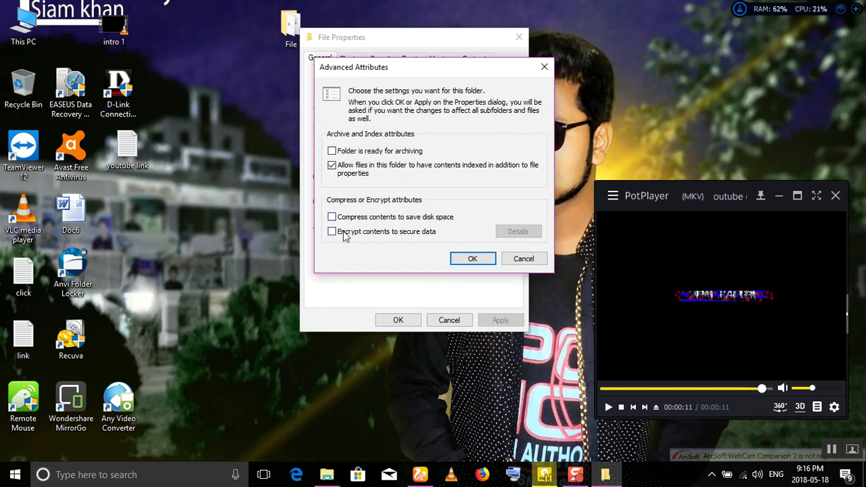
left_click(513, 260)
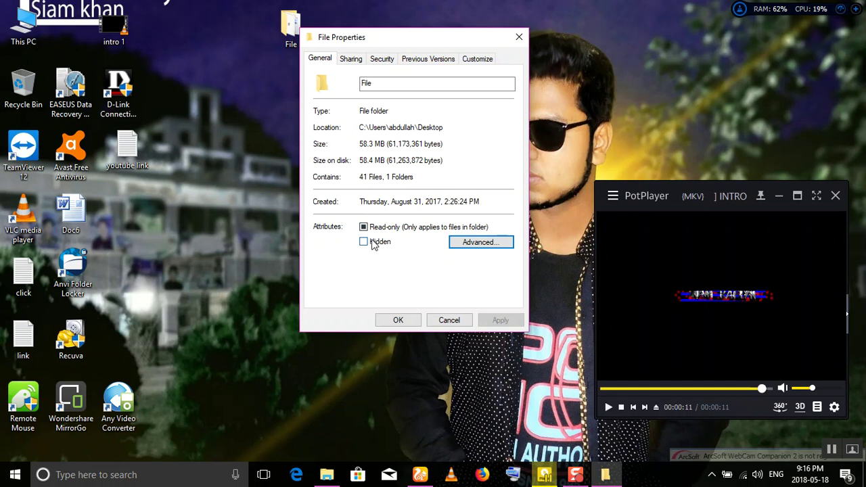
Mark the File folder as hidden, applying the change to this folder only, and open it briefly to check its contents.
left_click(369, 244)
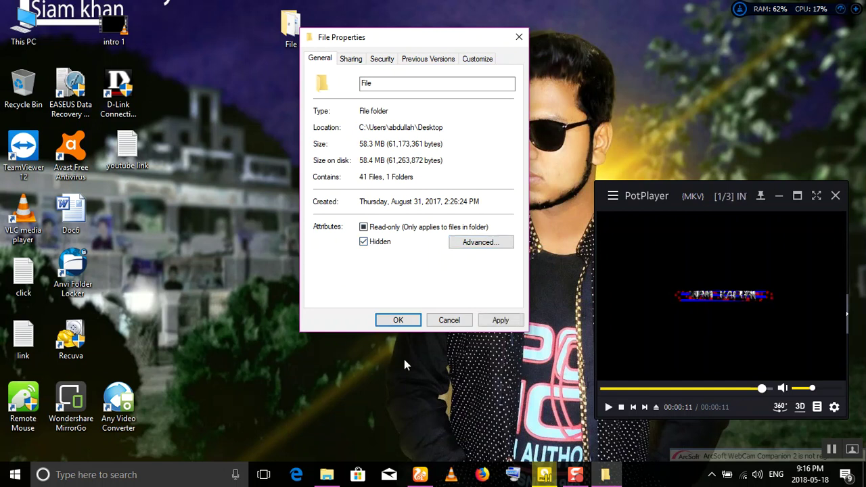
left_click(399, 320)
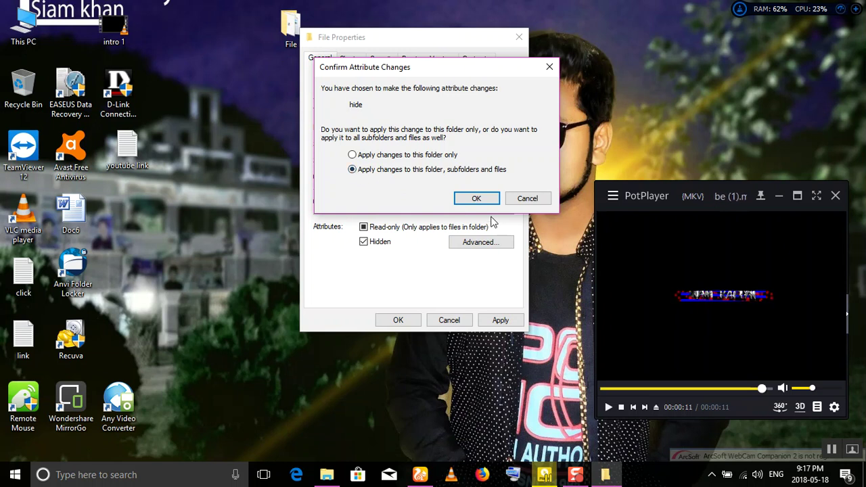
left_click(353, 156)
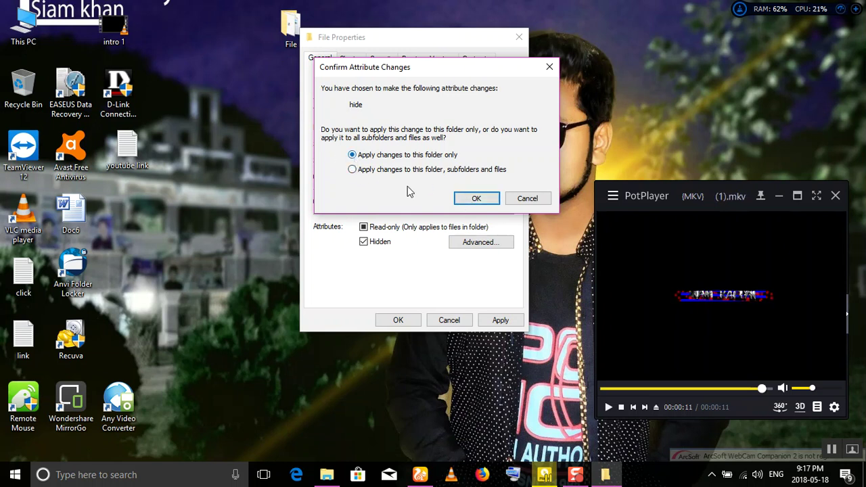
left_click(462, 201)
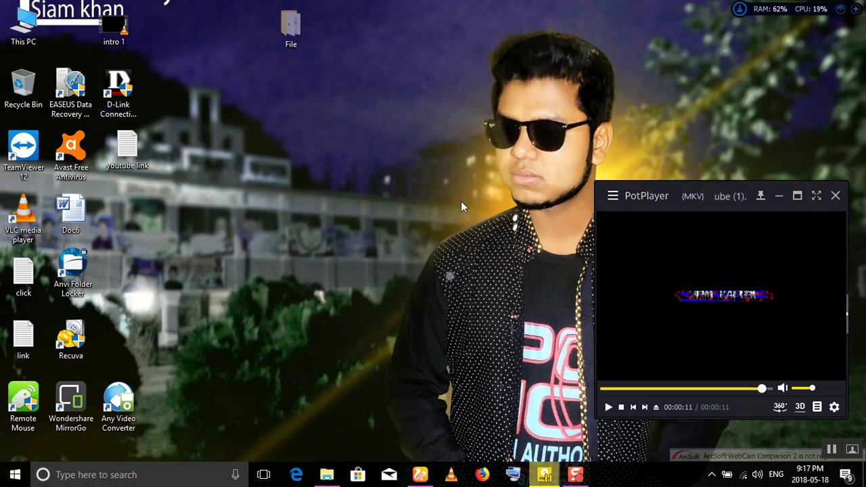
double_click(284, 29)
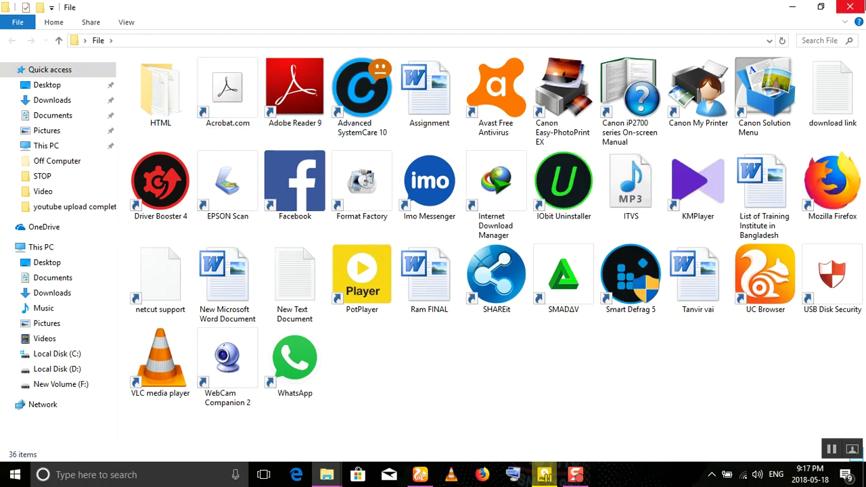
left_click(850, 6)
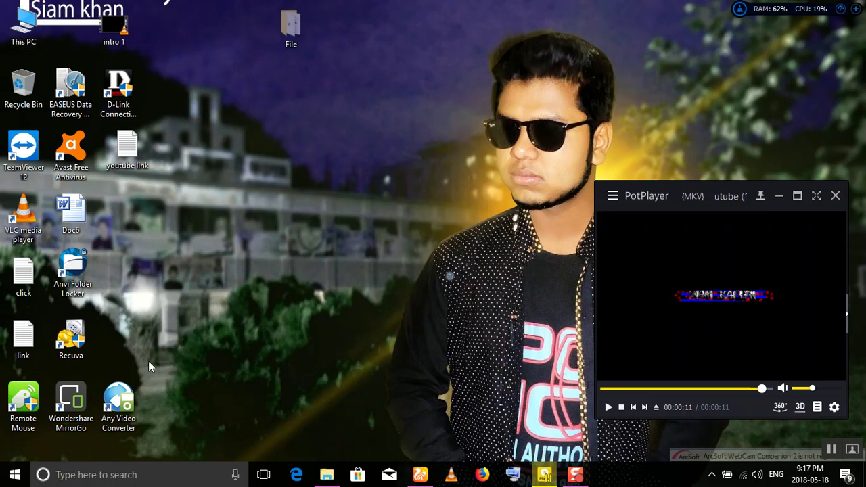
Find and open Control Panel, show its items as large icons, and open File Explorer Options.
left_click(114, 477)
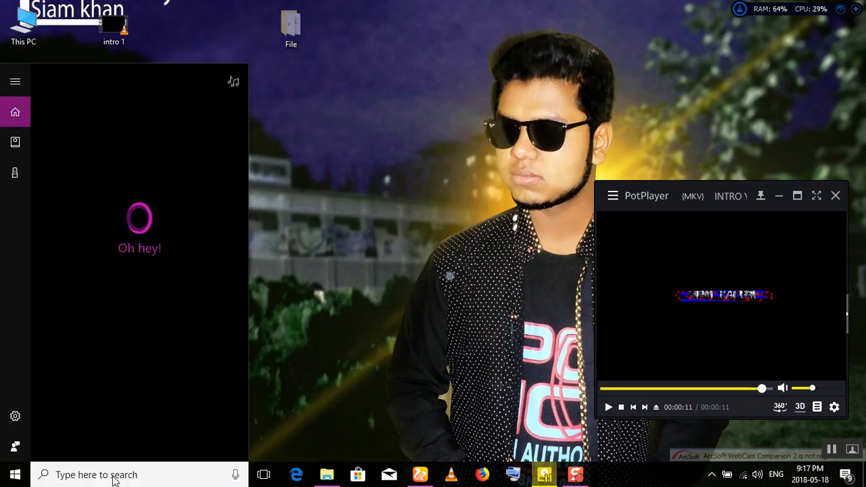
type("con")
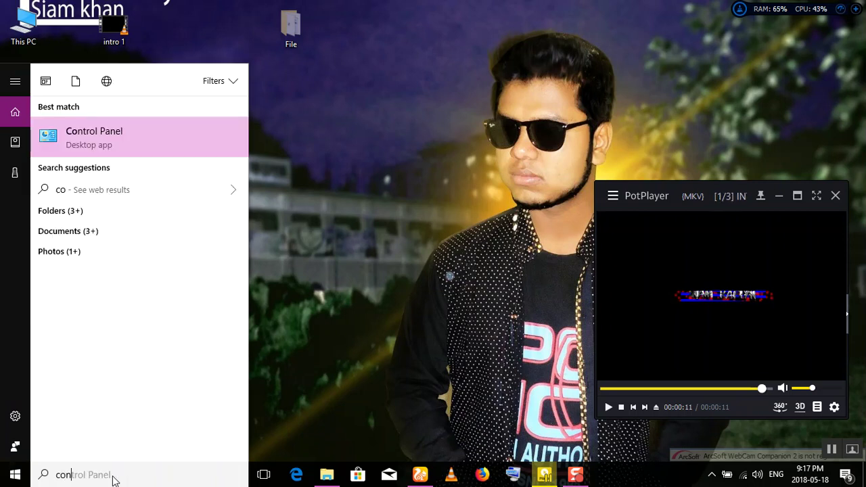
left_click(131, 132)
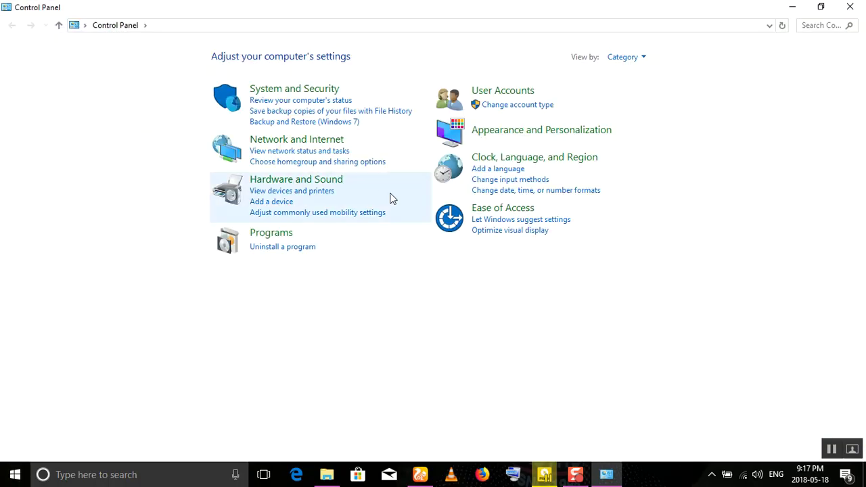
left_click(636, 61)
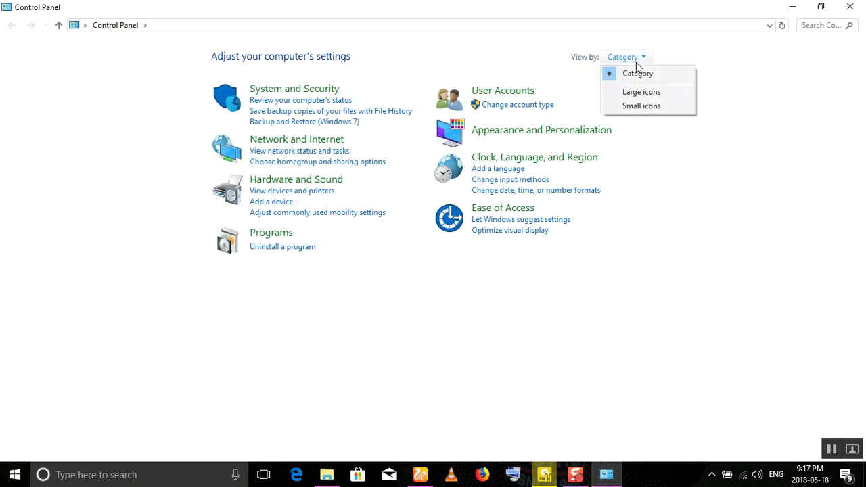
left_click(642, 94)
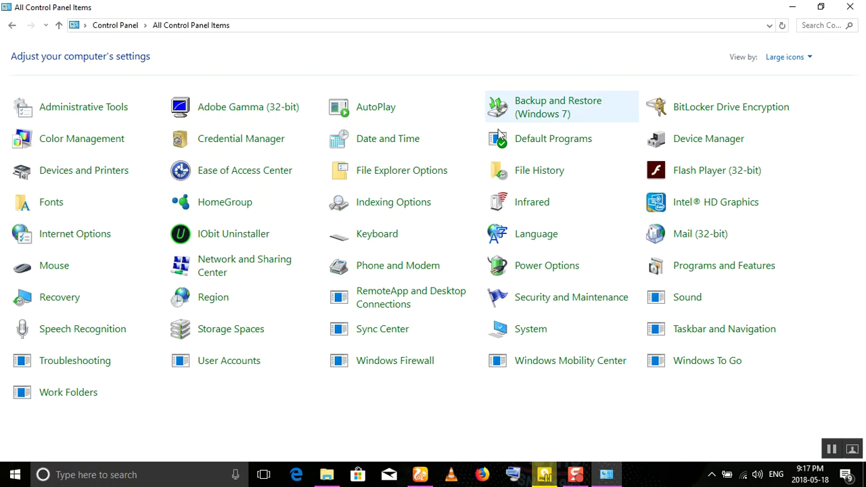
left_click(399, 173)
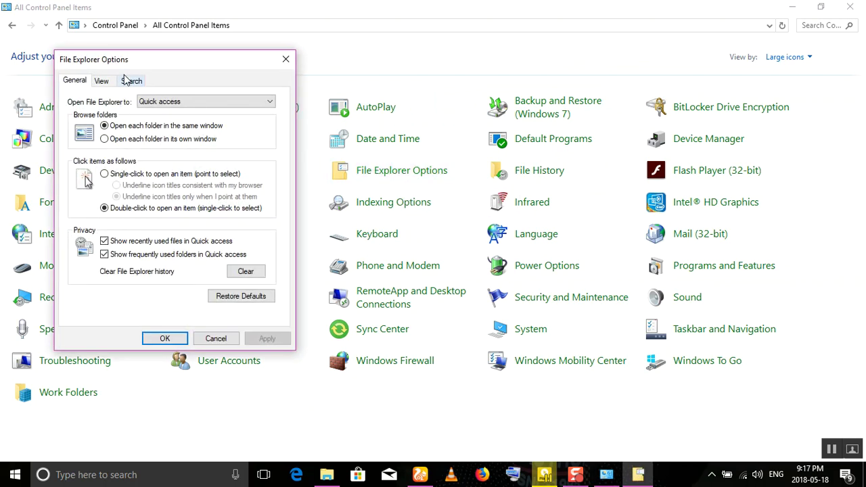
Choose not to show hidden files, folders, or drives and restore the default advanced view settings.
left_click(101, 81)
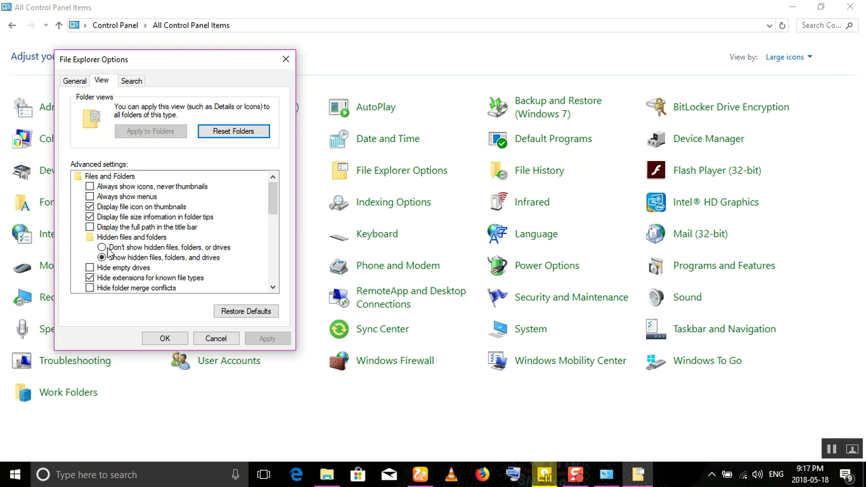
left_click(109, 247)
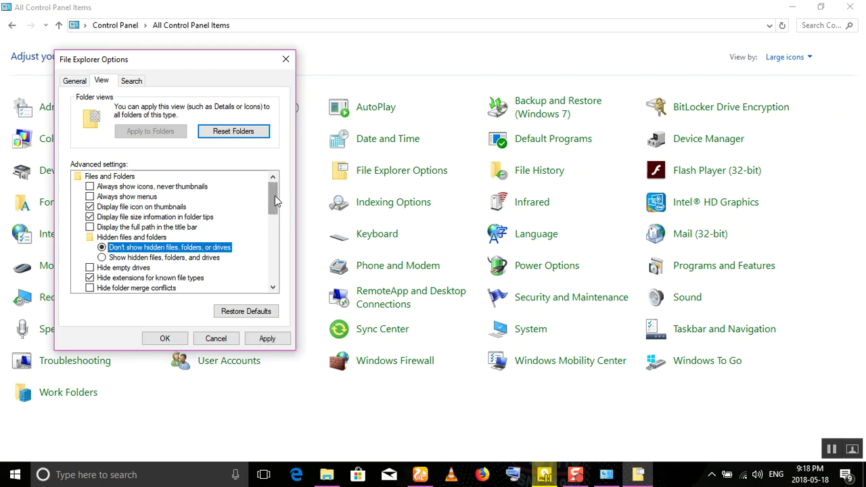
left_click_drag(275, 195, 271, 218)
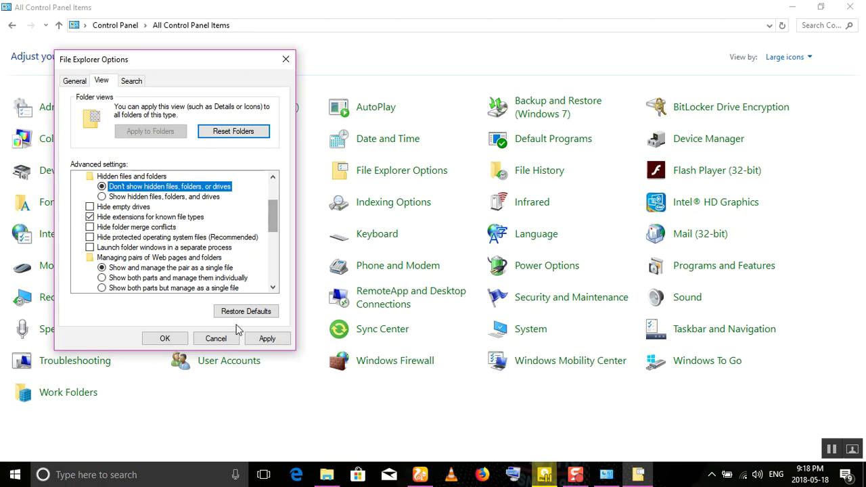
left_click(248, 311)
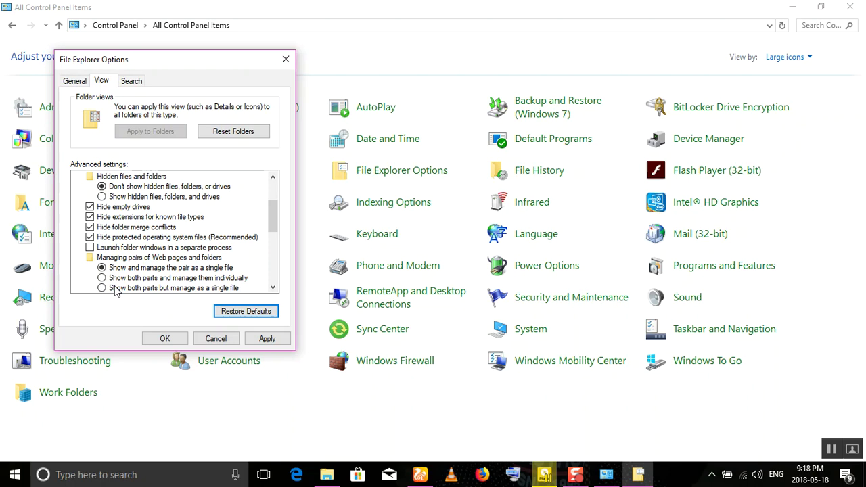
Turn off hiding of extensions for known file types and of protected operating system files, accepting the warning.
left_click(96, 218)
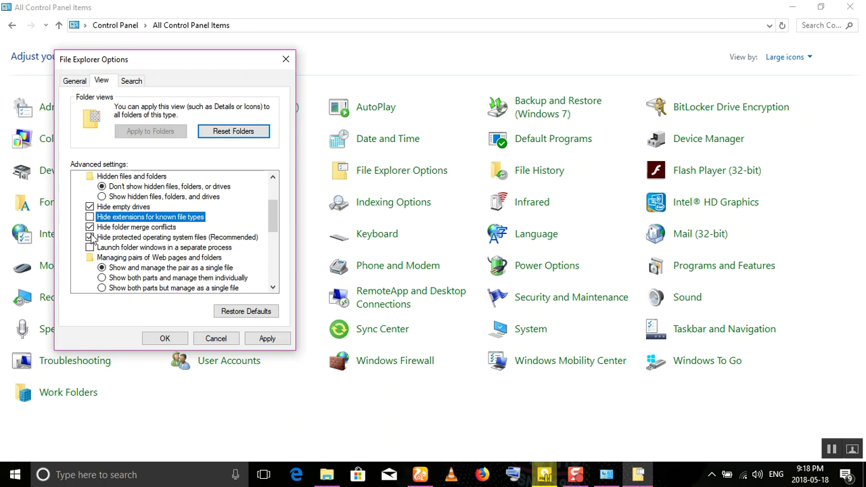
left_click(90, 238)
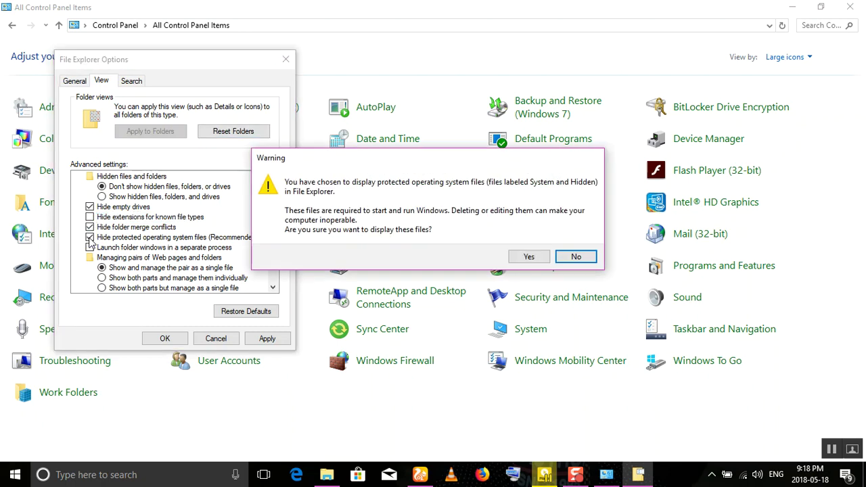
left_click(519, 261)
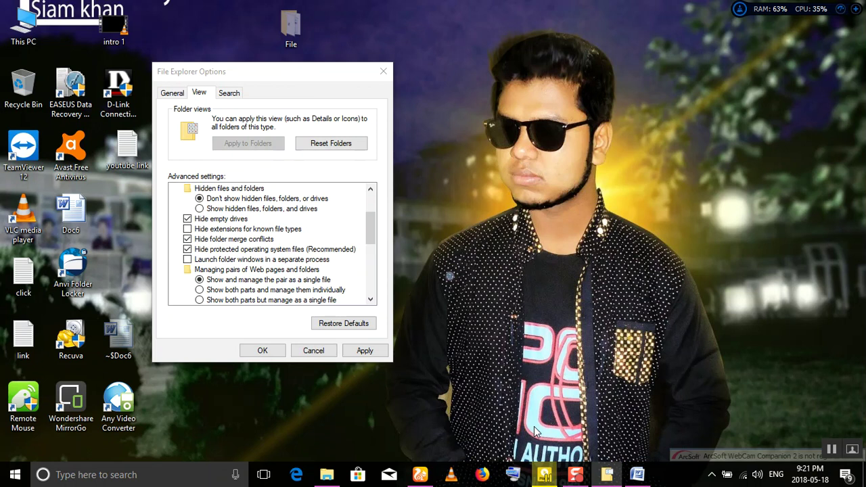
left_click(188, 249)
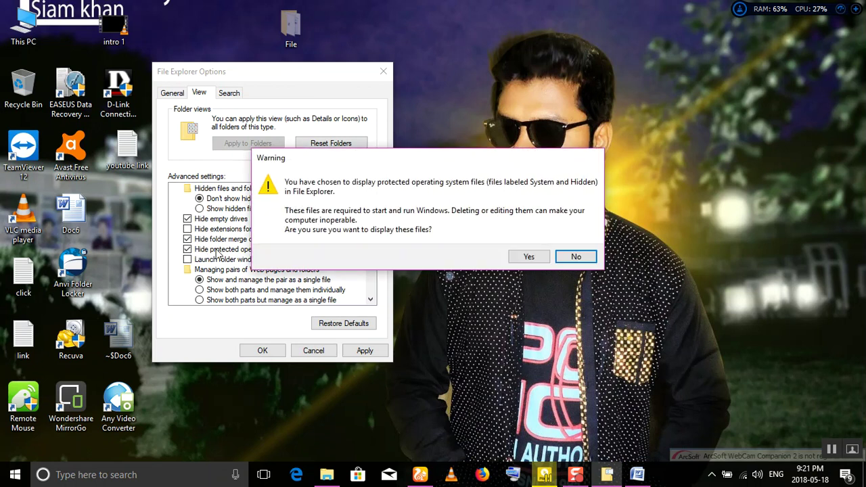
left_click(530, 260)
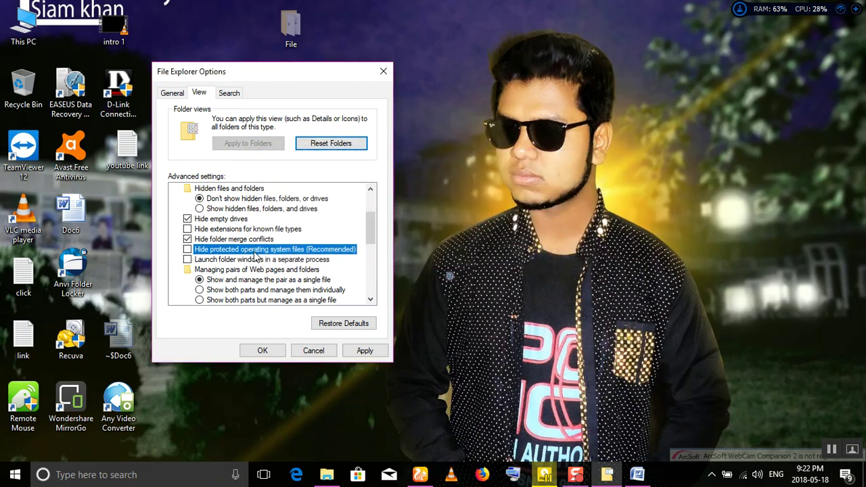
Reset the advanced view settings to their defaults and save the File Explorer options.
left_click(355, 323)
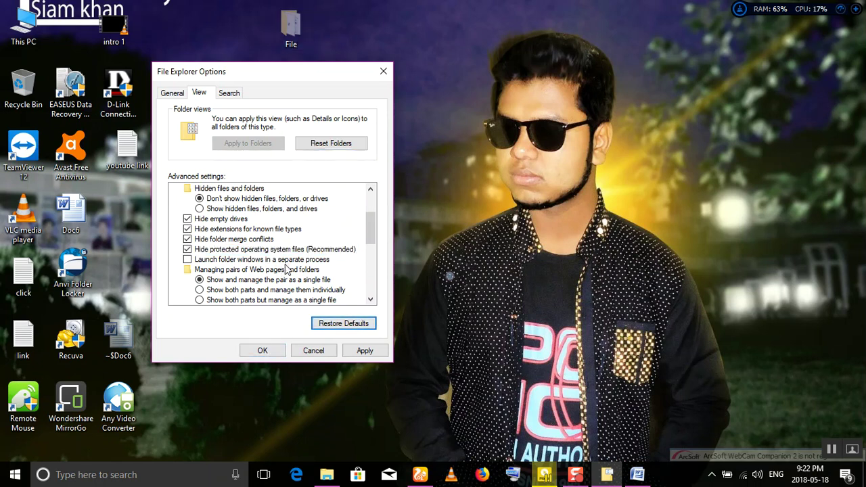
left_click(261, 353)
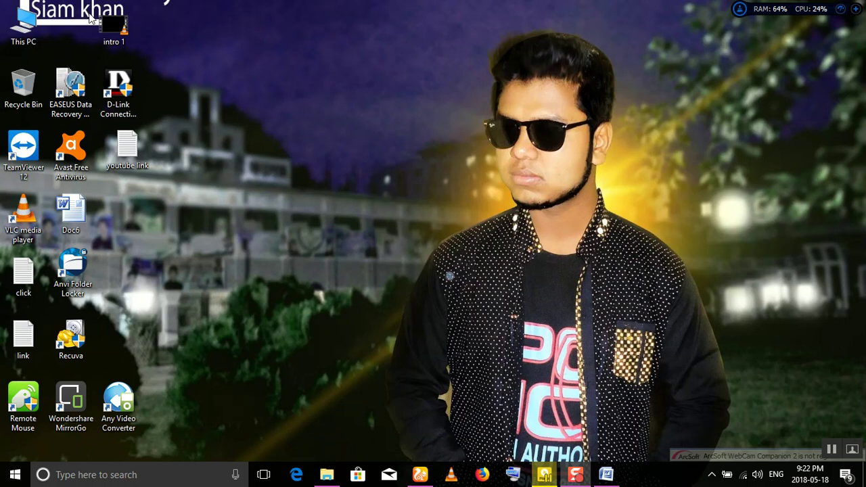
Enable the display of hidden items from This PC, then return to the desktop and refresh it.
double_click(21, 20)
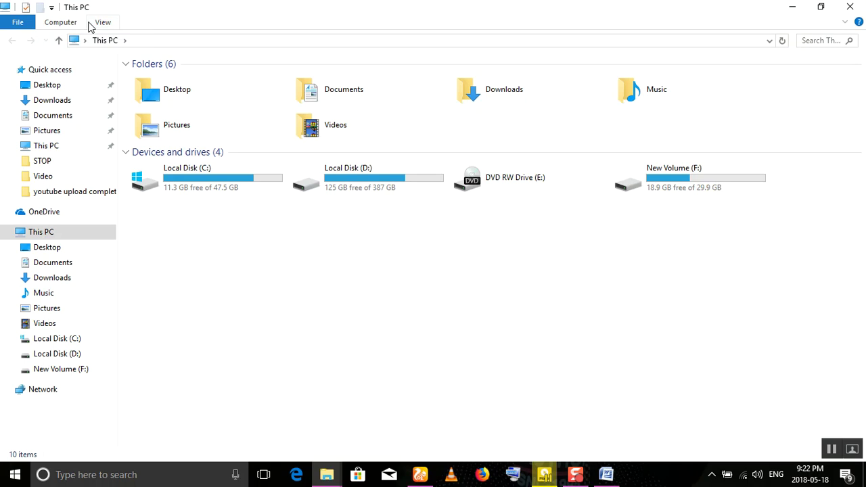
left_click(104, 26)
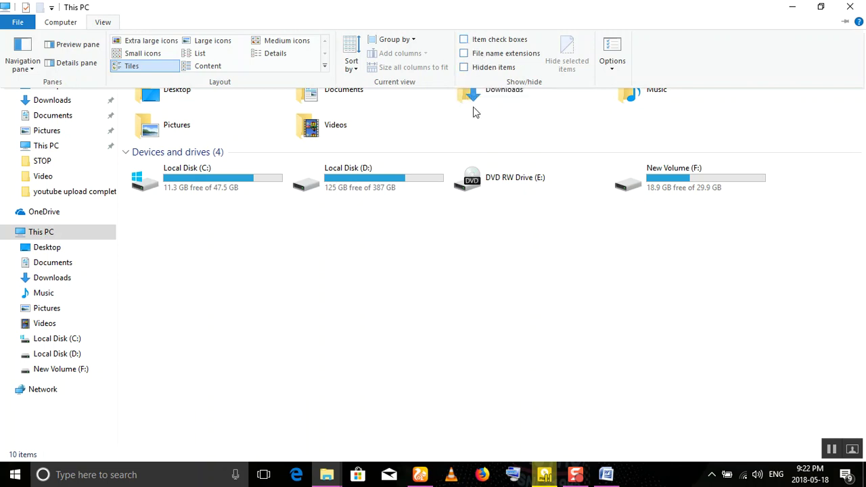
left_click(464, 67)
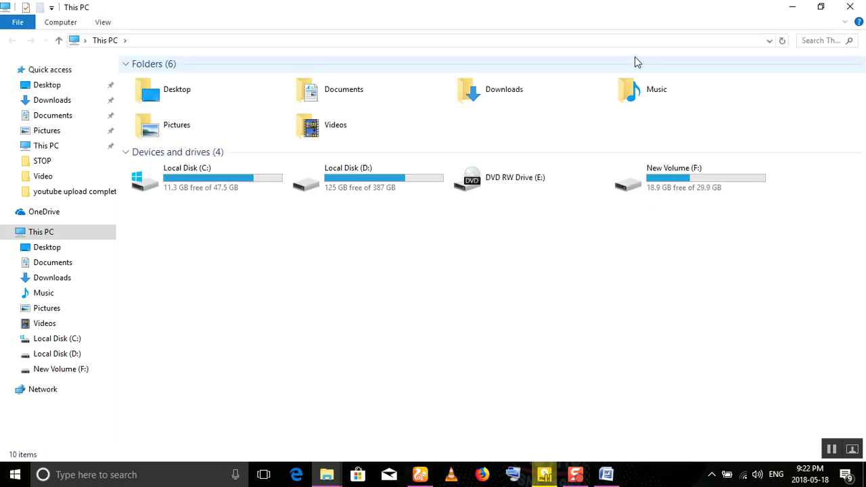
left_click(792, 7)
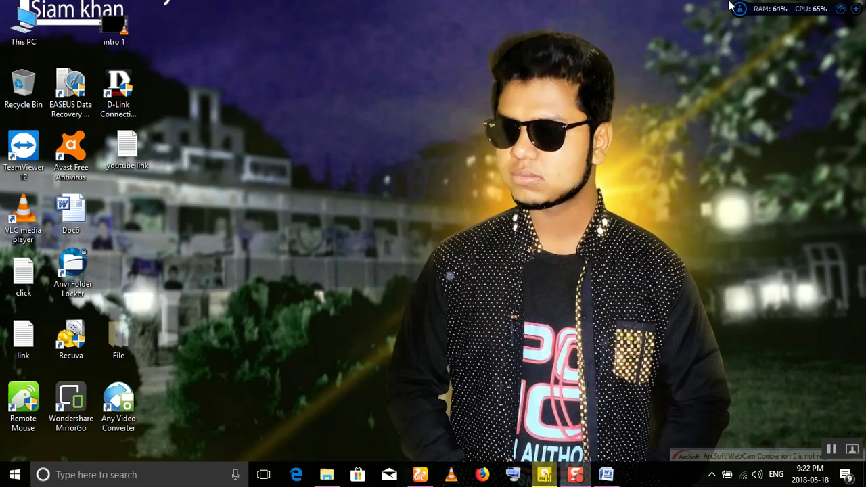
right_click(302, 148)
left_click(335, 188)
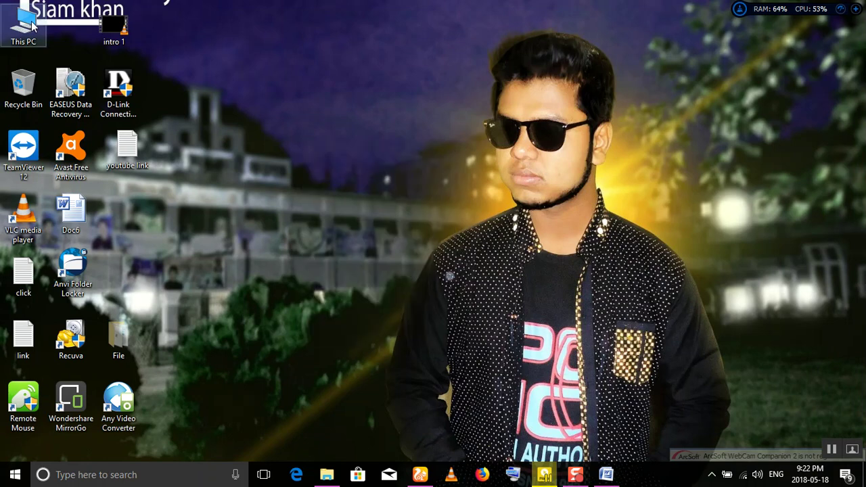
Reopen This PC, turn off the display of hidden items, and return to the desktop.
double_click(27, 27)
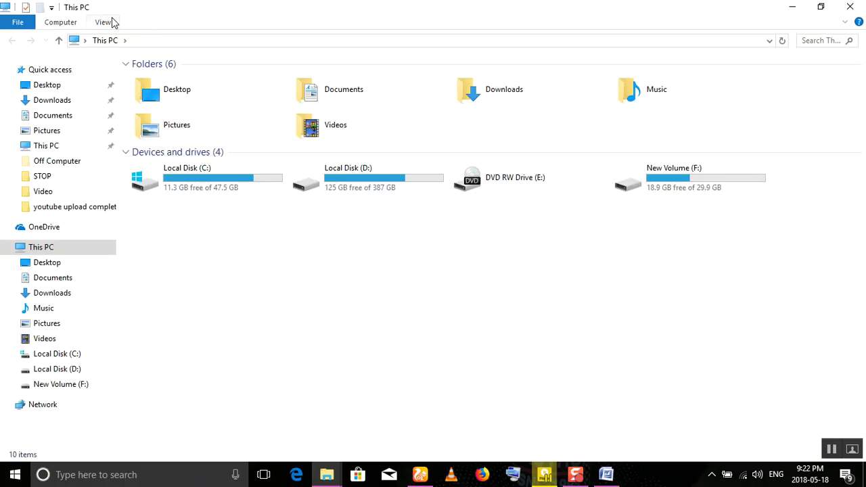
left_click(110, 22)
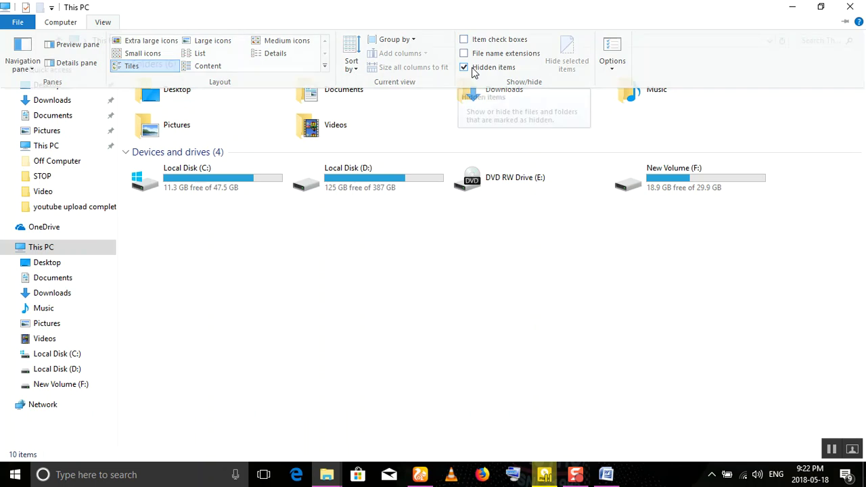
key("Escape")
key("alt+F4")
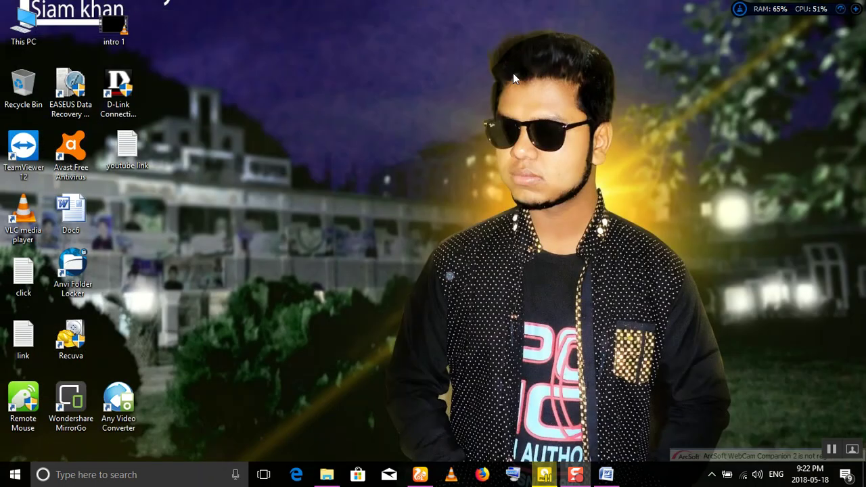
Refresh the desktop, then find Control Panel through Windows search and open File Explorer Options.
right_click(347, 122)
left_click(375, 164)
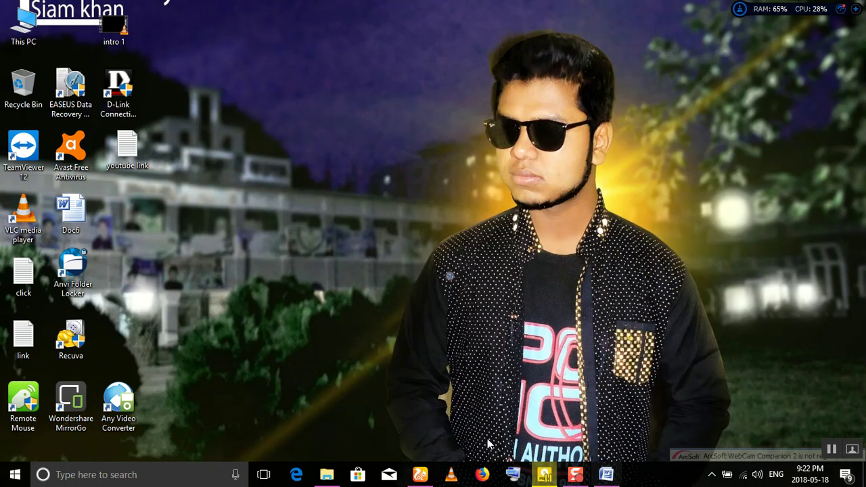
left_click(139, 474)
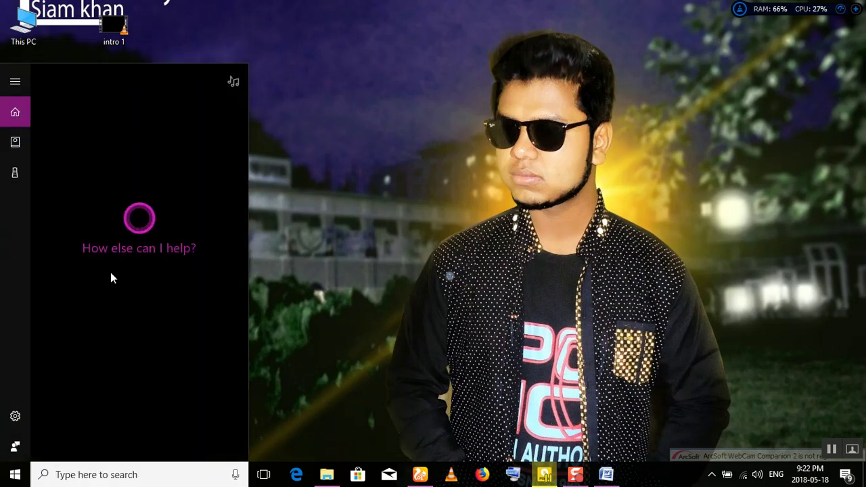
type("co")
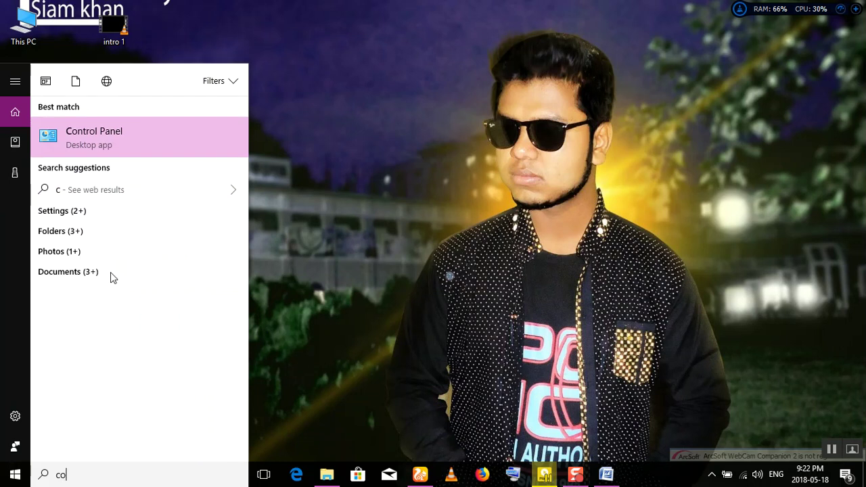
left_click(83, 145)
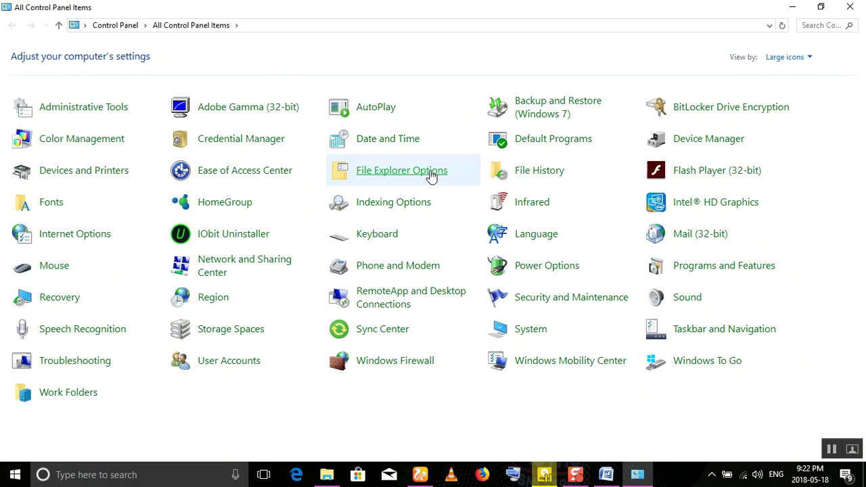
left_click(431, 175)
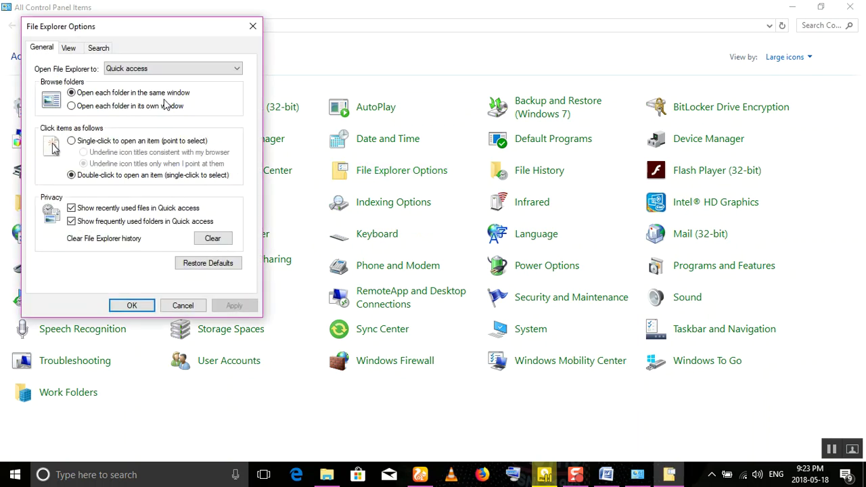
Set the advanced view settings to show hidden files, folders, and drives, save them, and close Control Panel.
left_click(69, 50)
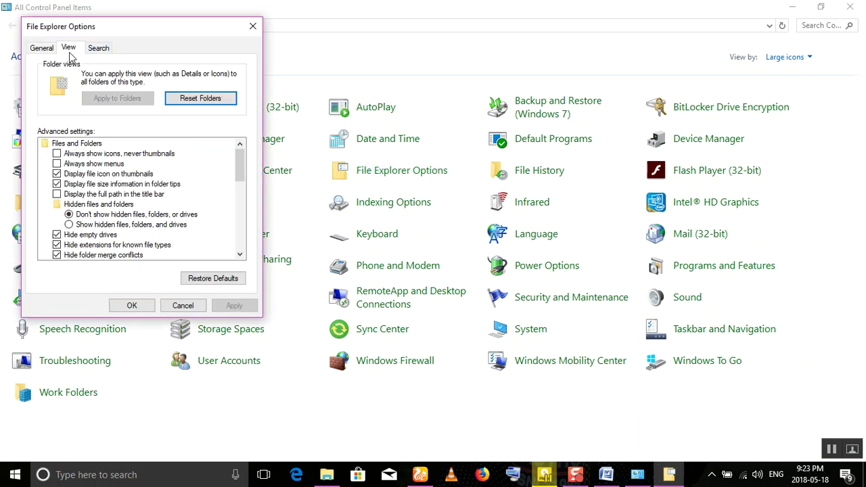
left_click(77, 225)
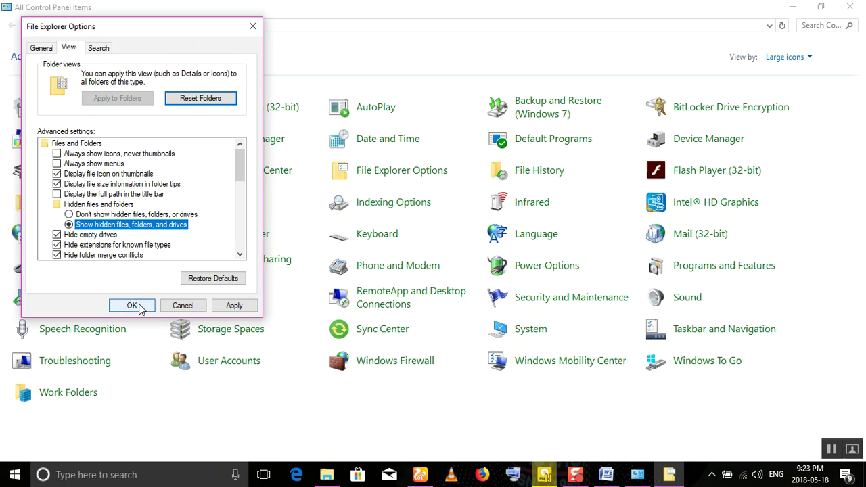
left_click(132, 305)
left_click(850, 7)
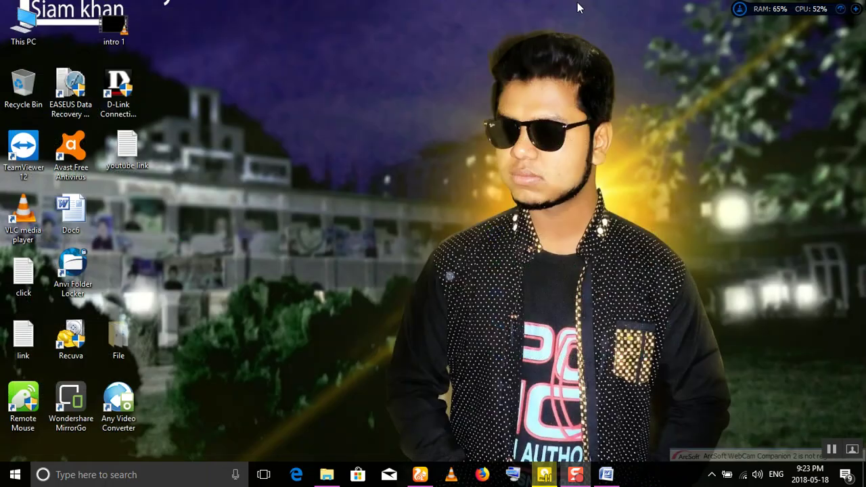
Refresh the desktop and move the File folder to the empty area beside the icon columns.
right_click(371, 136)
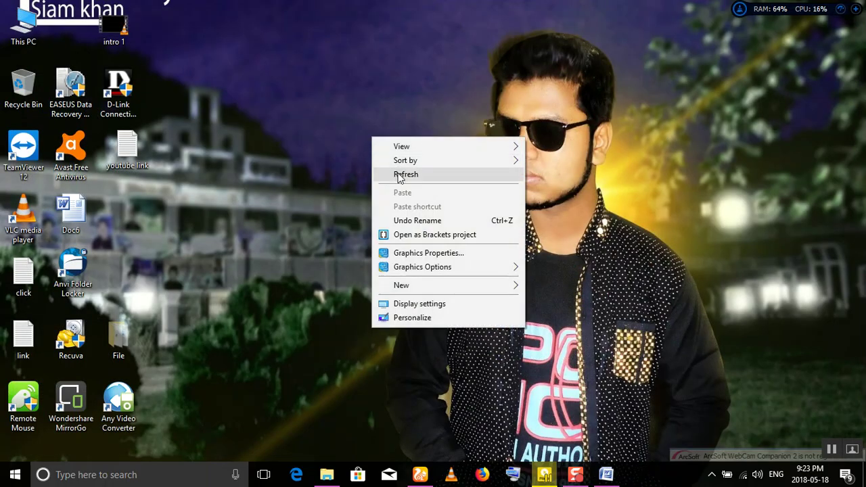
left_click(398, 175)
left_click_drag(116, 342, 335, 100)
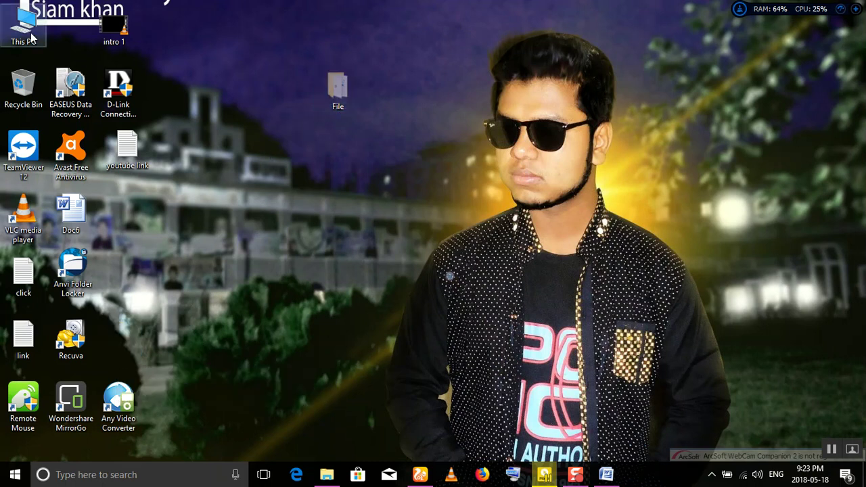
Open This PC maximized, turn off the display of hidden items, and minimize the window.
double_click(22, 27)
left_click_drag(528, 17, 503, 123)
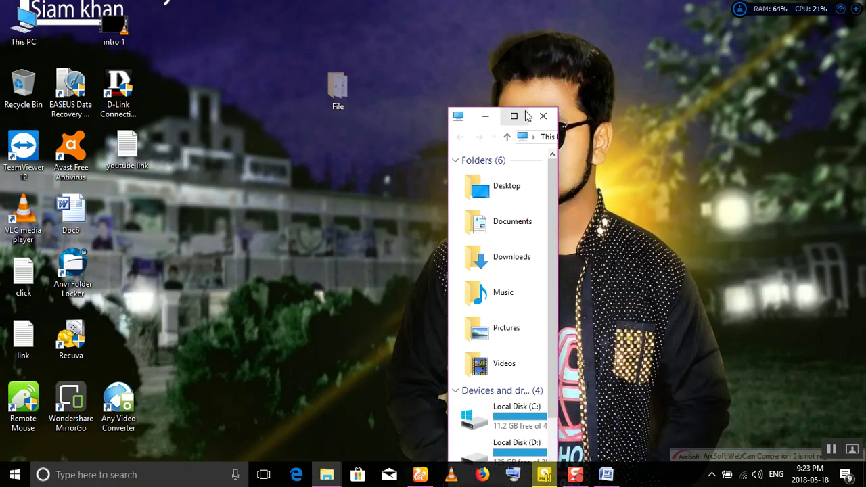
left_click(517, 116)
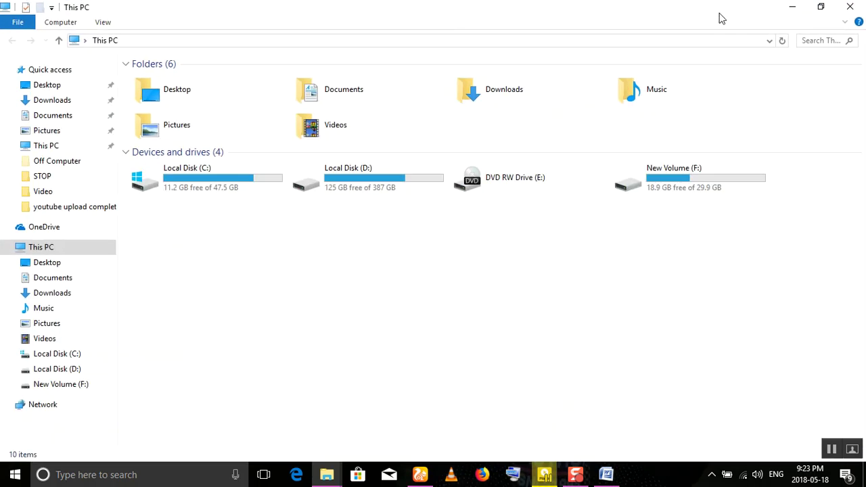
left_click(820, 7)
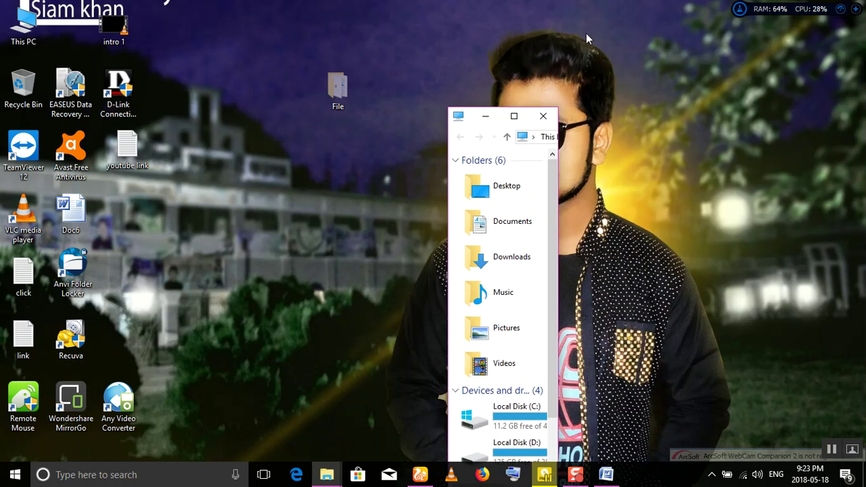
left_click(513, 120)
left_click(102, 21)
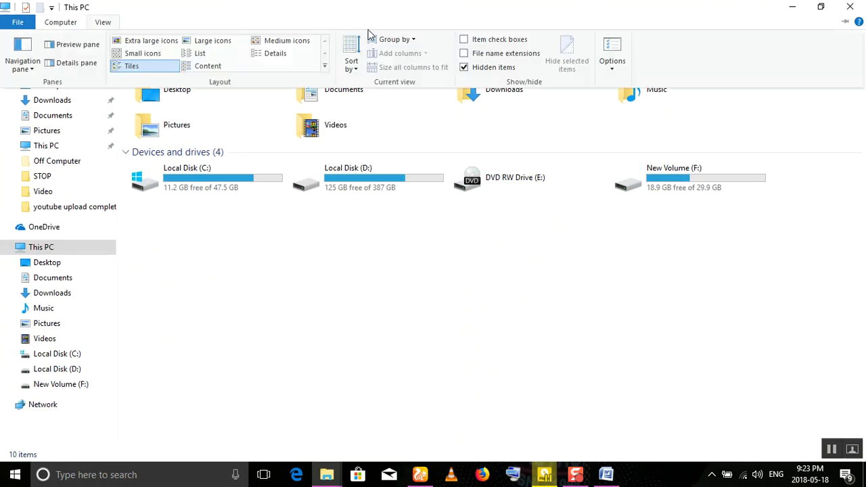
left_click(464, 68)
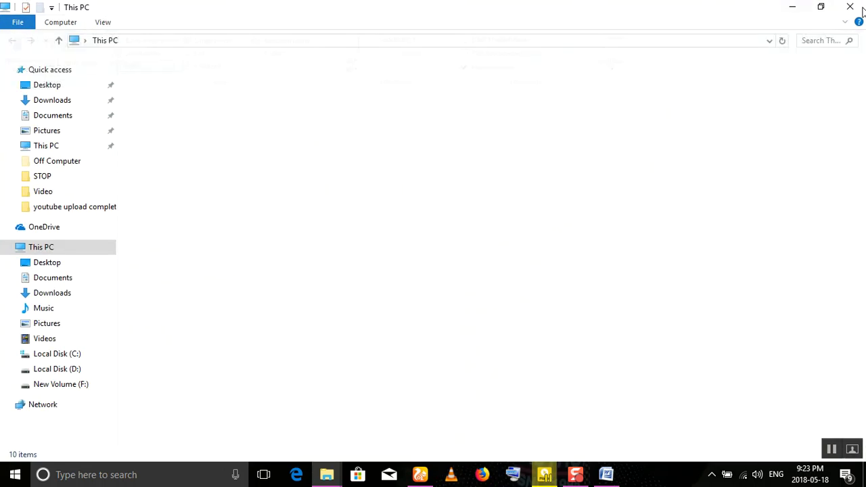
left_click(792, 7)
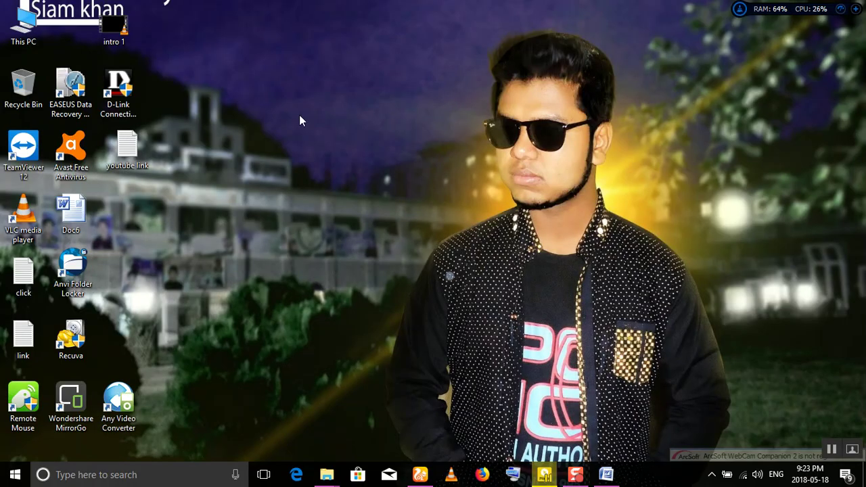
Bring back the minimized This PC window, turn on the display of hidden items, and close it.
mouse_move(326, 474)
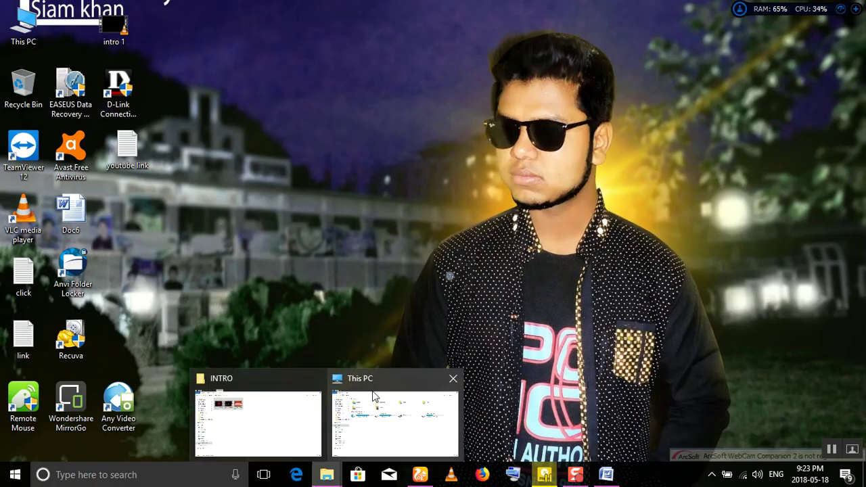
left_click(355, 378)
left_click(110, 24)
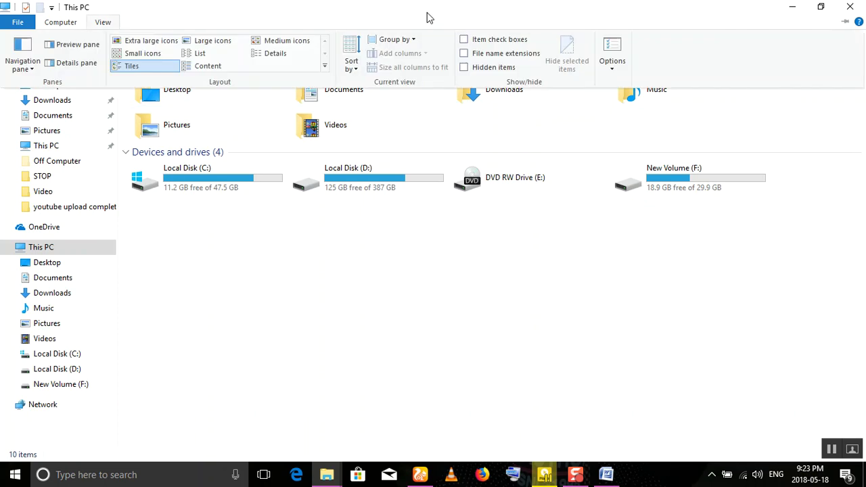
left_click(464, 67)
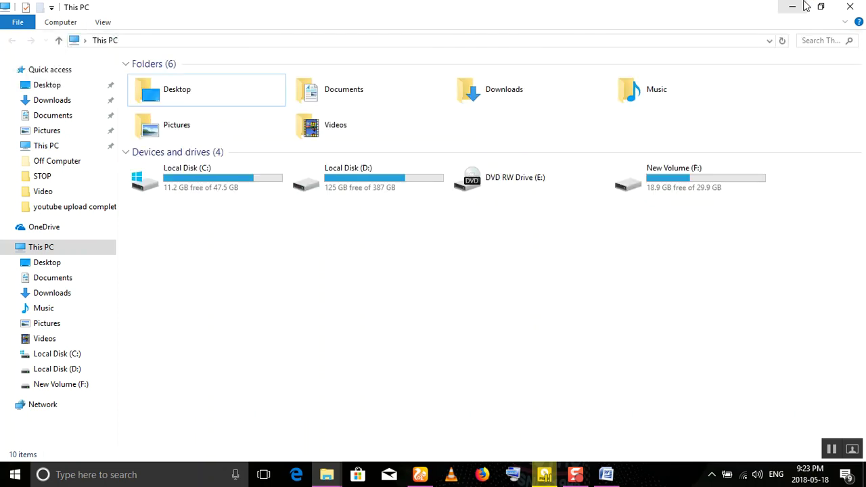
left_click(849, 7)
Move the File folder back out to the open desktop area, away from the other icons.
left_click_drag(137, 339, 341, 158)
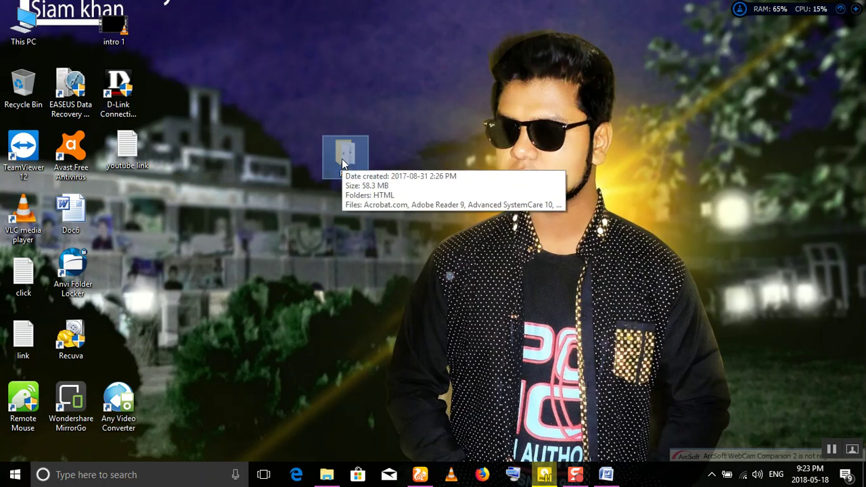
left_click(250, 122)
left_click(80, 265)
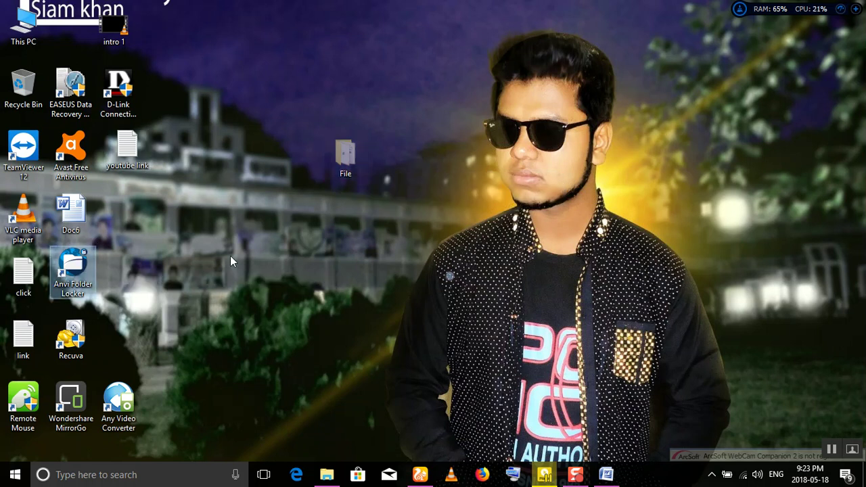
Browse to New Volume (F:) from This PC and check the hidden Off Computer folder.
double_click(12, 45)
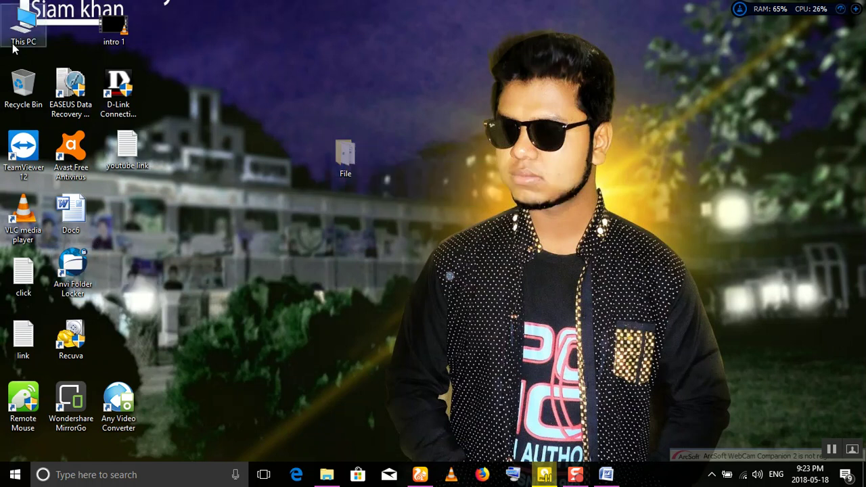
double_click(701, 196)
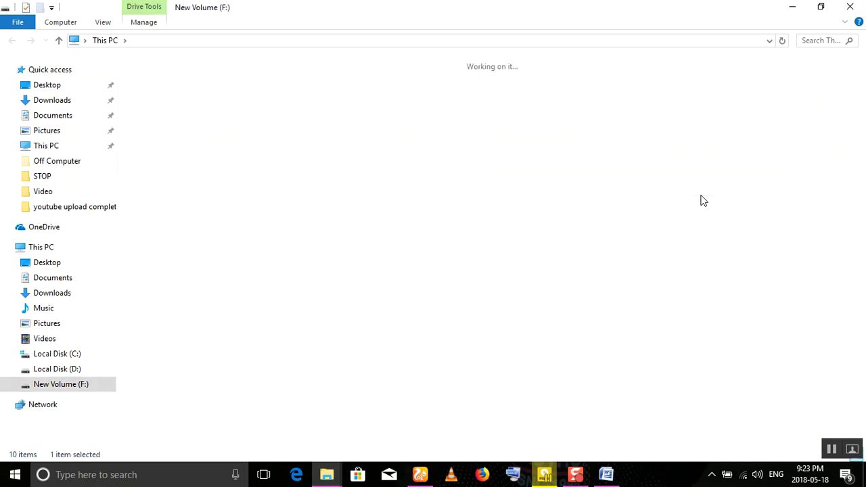
double_click(224, 77)
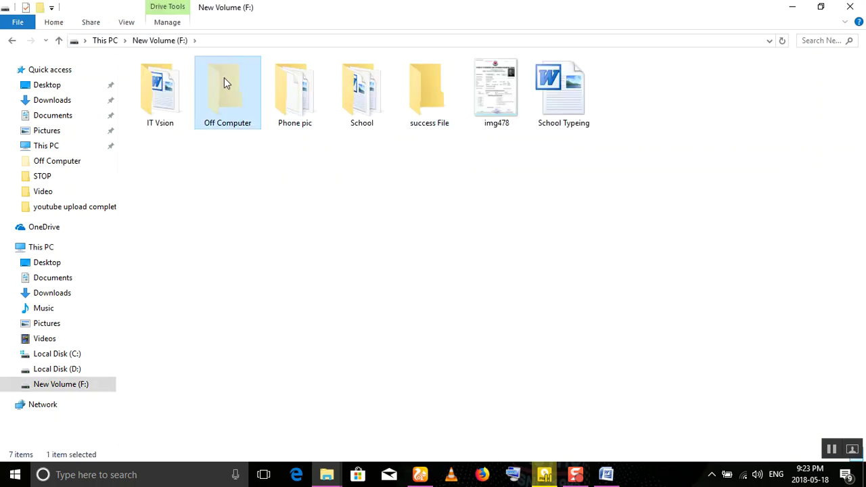
left_click(541, 146)
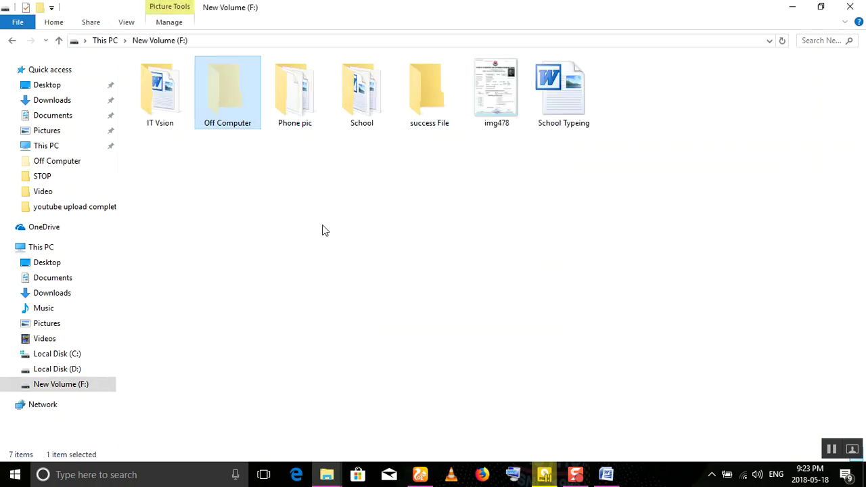
Switch to Local Disk (D:), check the hidden A File folder, and close the File Explorer window.
left_click(51, 369)
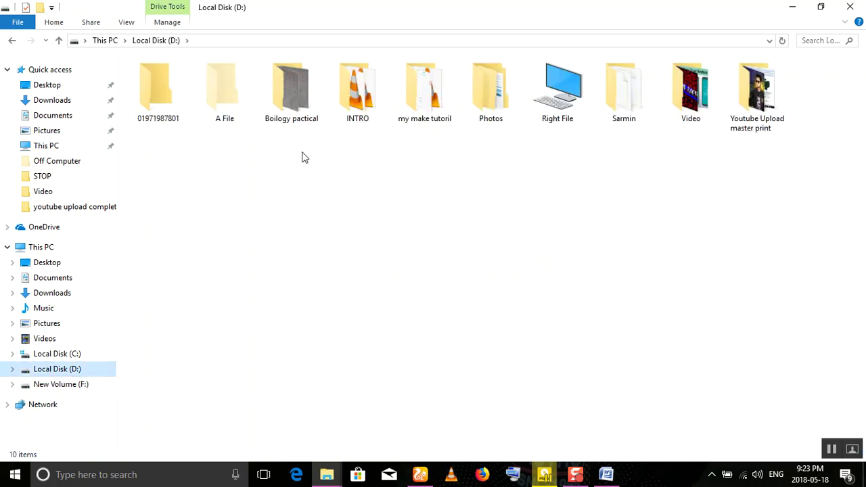
double_click(241, 110)
left_click(544, 146)
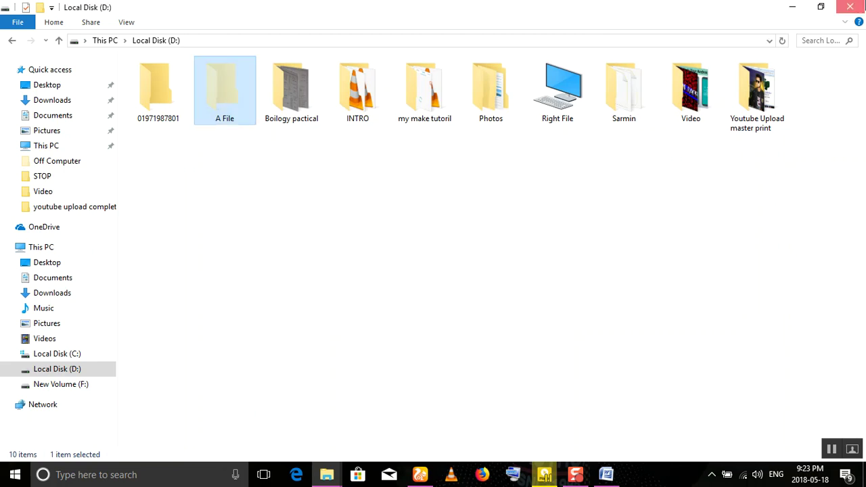
left_click(850, 6)
Open This PC from the desktop to view its drives, then close the window.
right_click(27, 32)
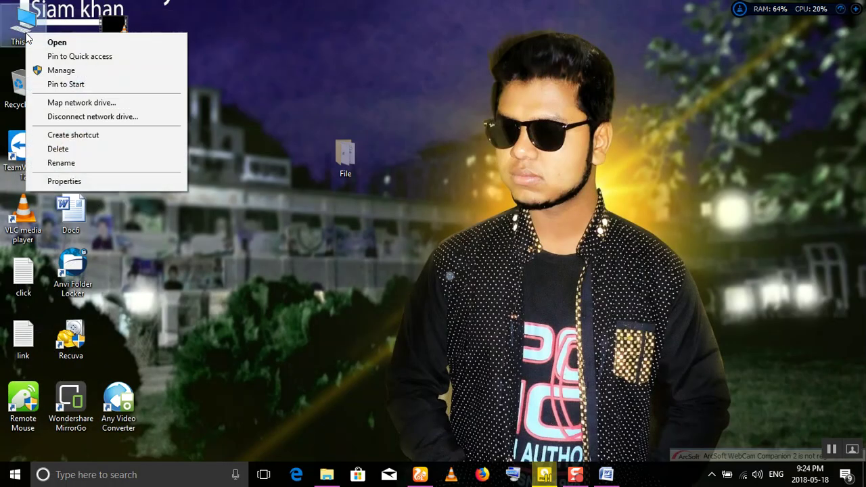
left_click(57, 42)
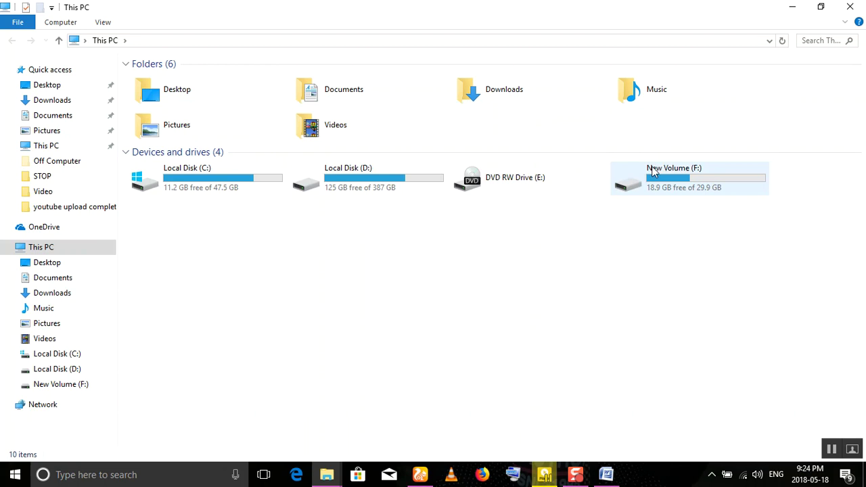
left_click(850, 6)
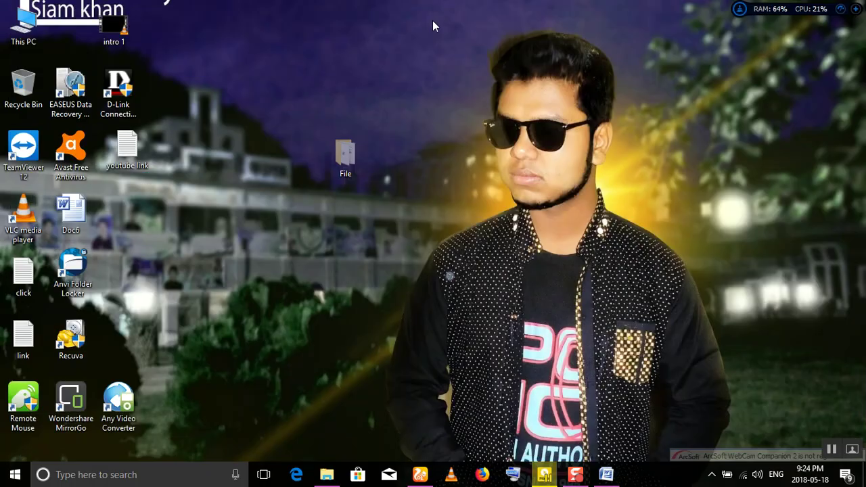
Open Computer Management for This PC, reposition its window on the desktop, and close it.
right_click(18, 42)
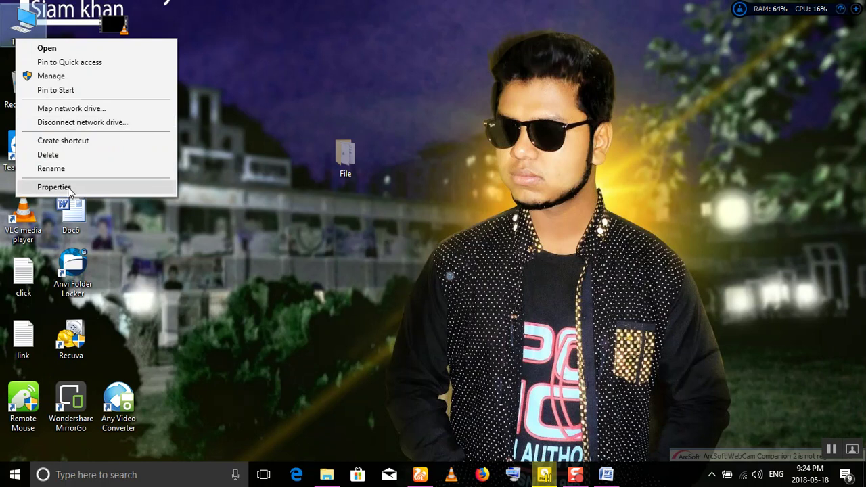
left_click(51, 75)
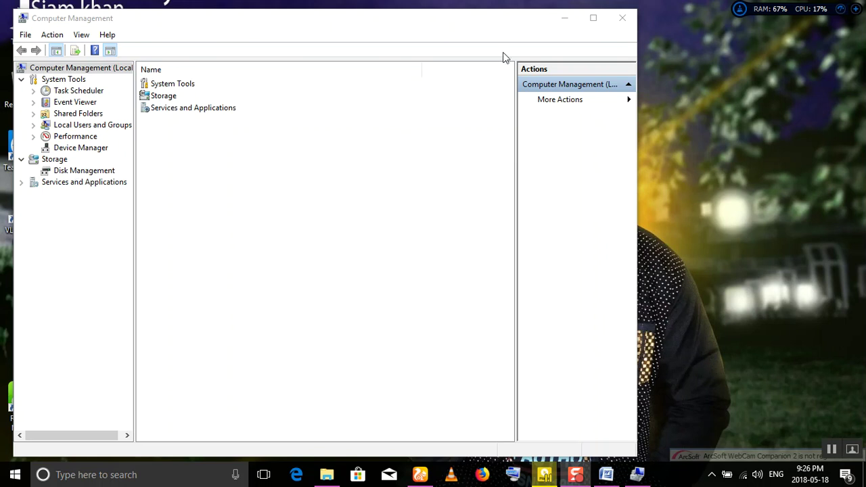
left_click_drag(352, 15, 449, 6)
left_click_drag(454, 10, 473, 34)
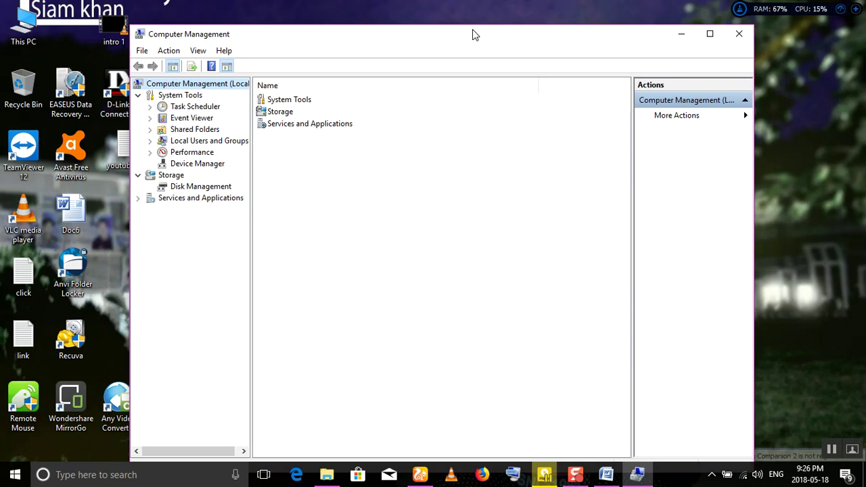
left_click(738, 35)
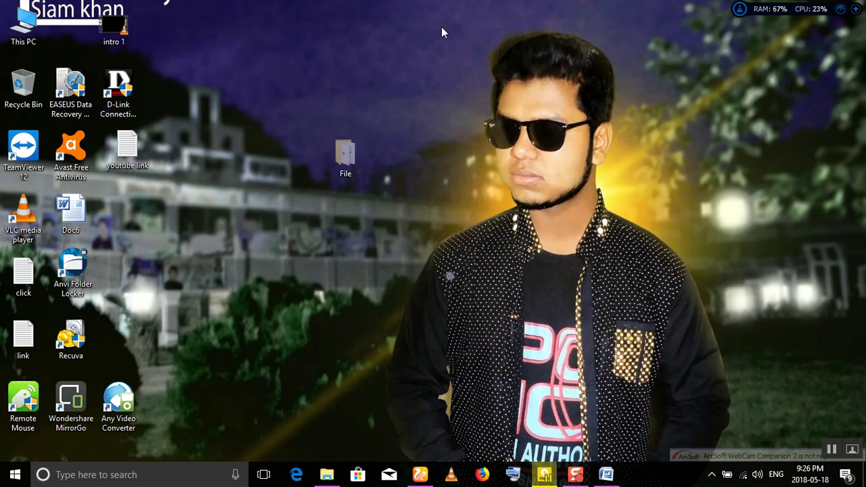
Open This PC and launch Computer Management from it, then close both windows.
double_click(24, 29)
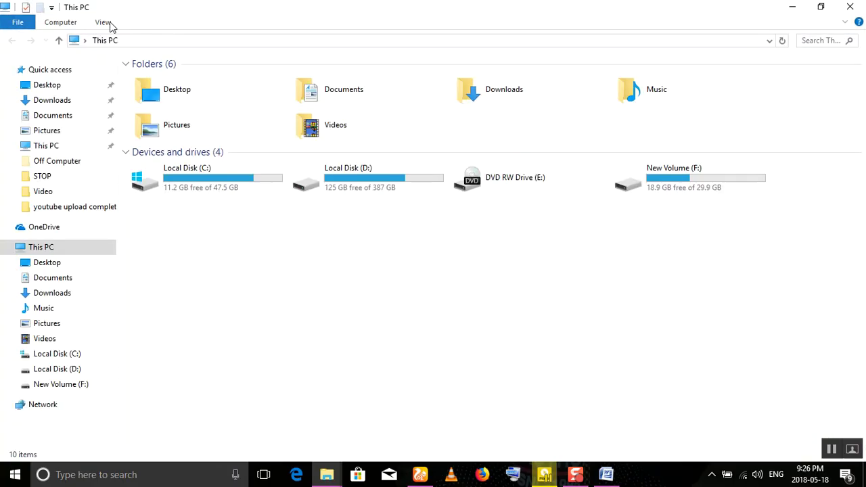
left_click(71, 23)
left_click(290, 67)
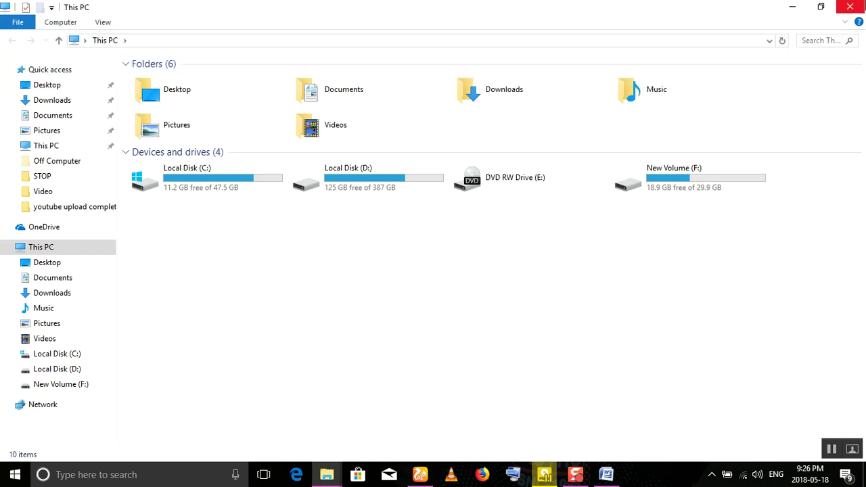
left_click(850, 7)
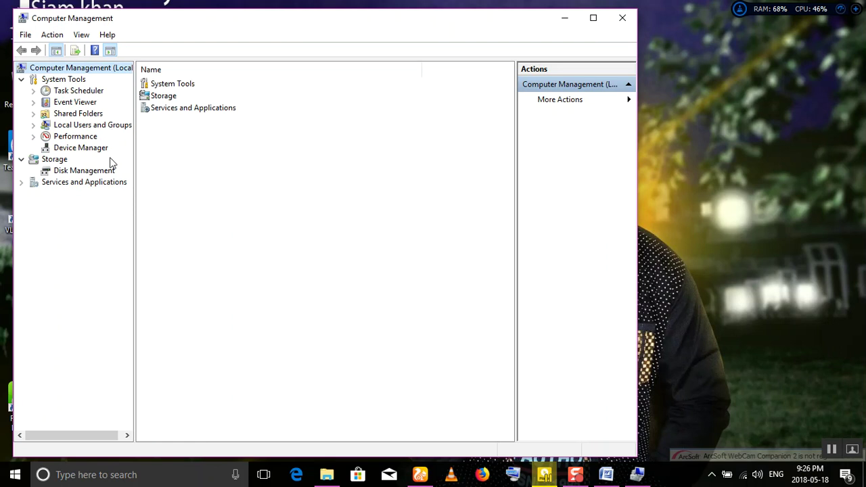
left_click(622, 17)
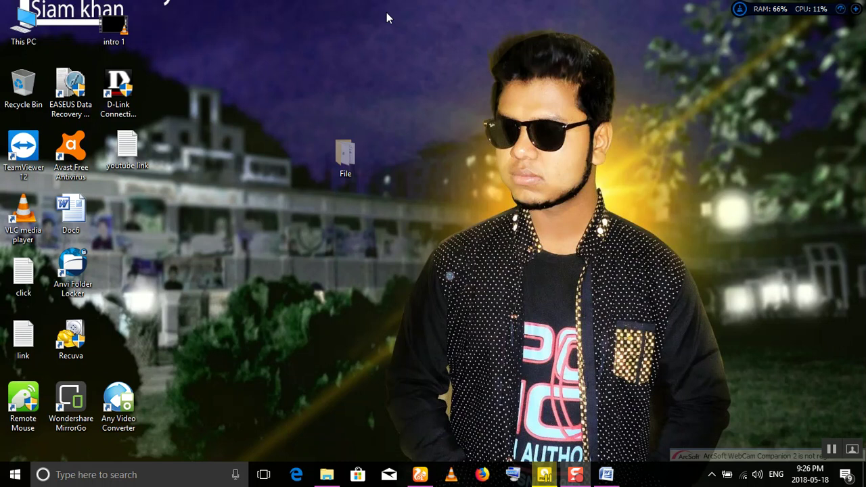
Run diskmgmt.msc to open Disk Management and reposition its window on the desktop.
key("super+r")
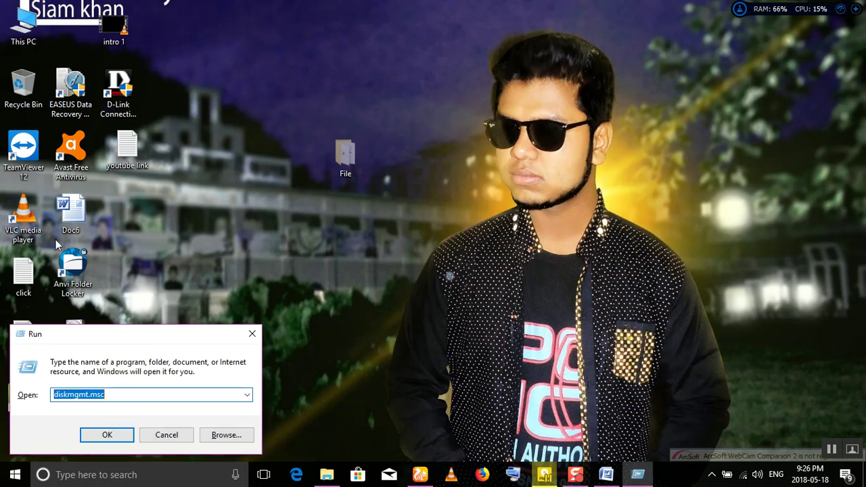
left_click(137, 399)
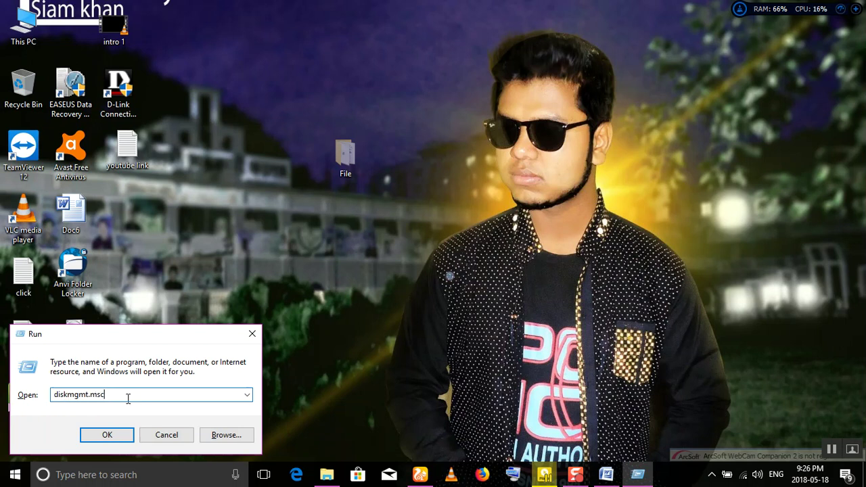
left_click(109, 434)
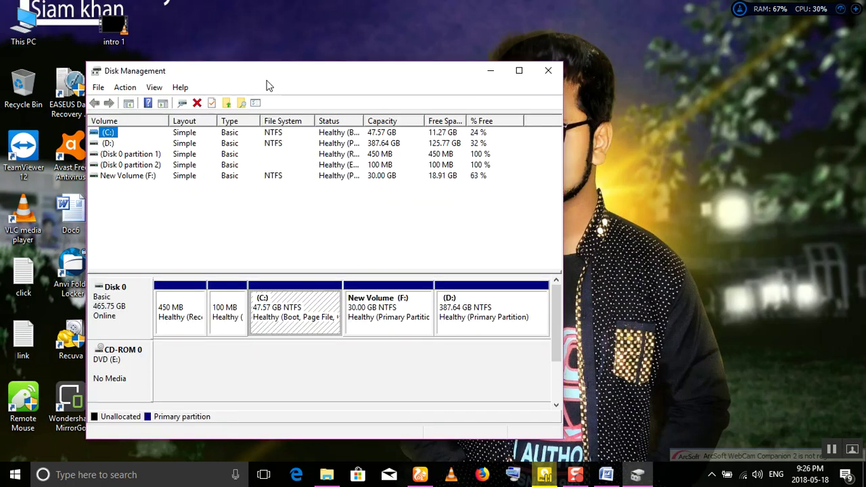
left_click_drag(266, 80, 394, 42)
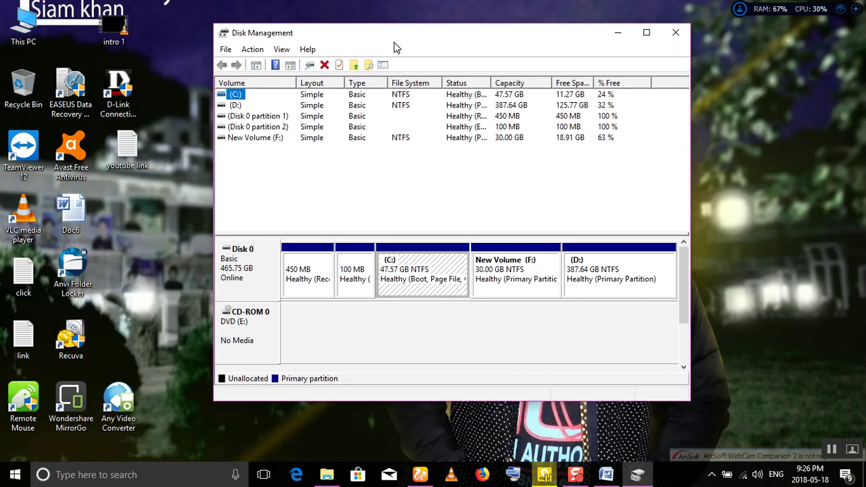
Remove the drive letter F: from New Volume and accept the warnings about programs and the volume in use.
left_click(269, 138)
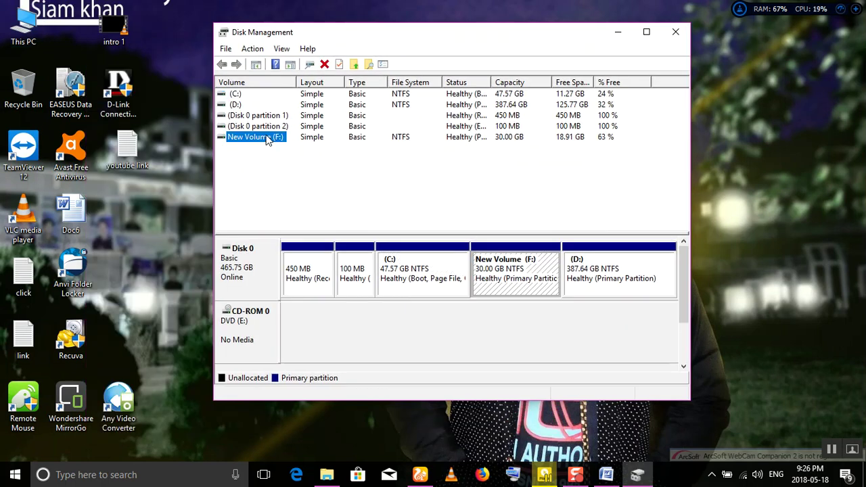
right_click(507, 267)
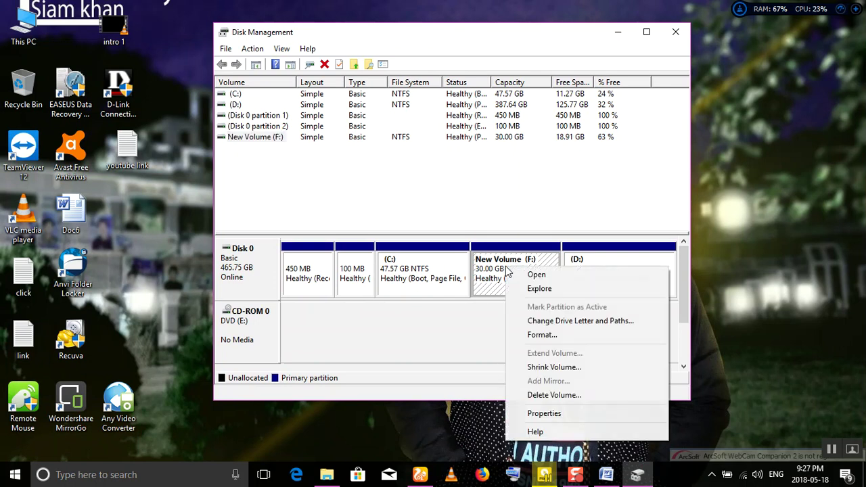
left_click(567, 322)
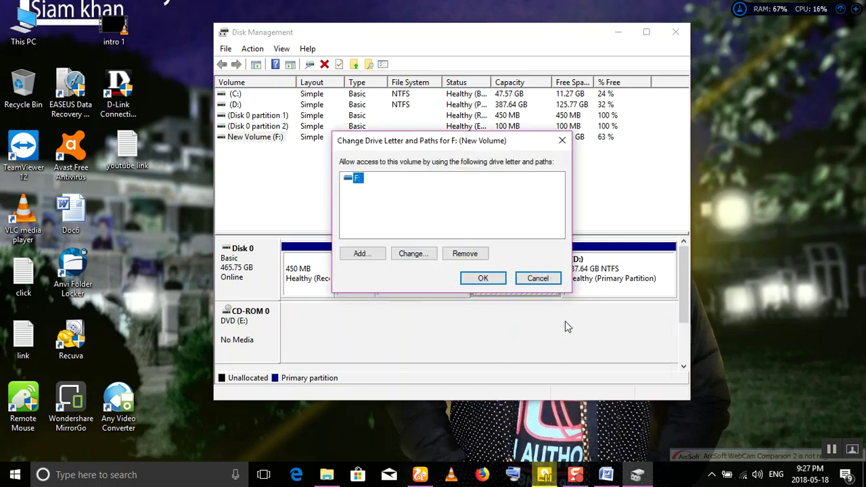
left_click(466, 254)
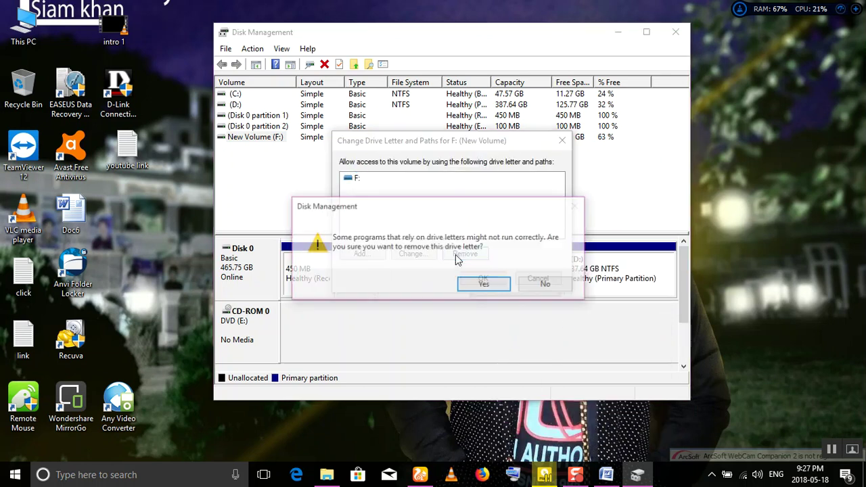
left_click(482, 287)
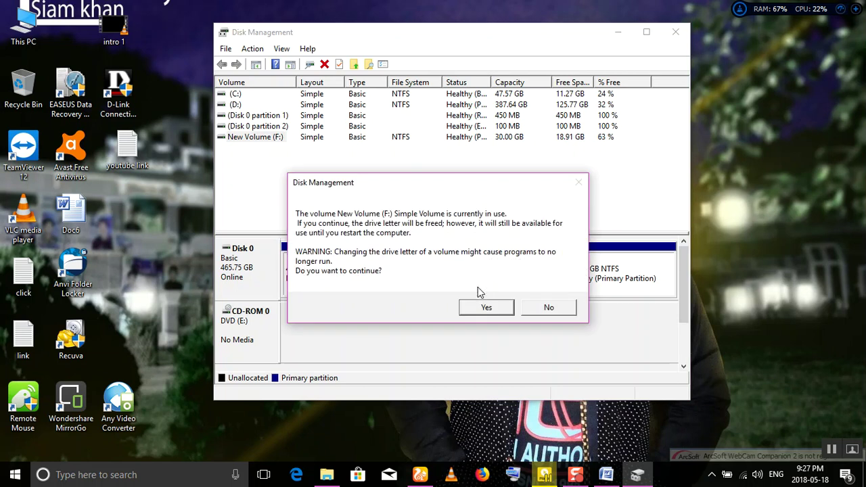
left_click(506, 308)
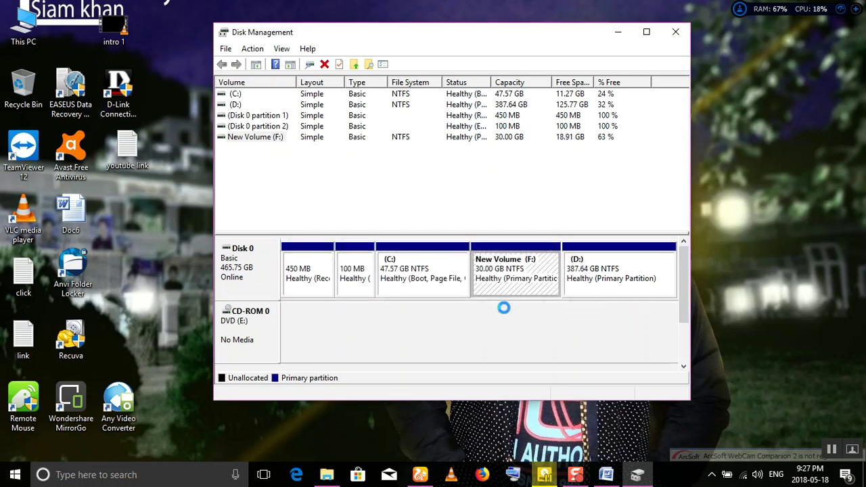
Close Disk Management, check the list of drives in This PC, and close that window.
left_click(675, 31)
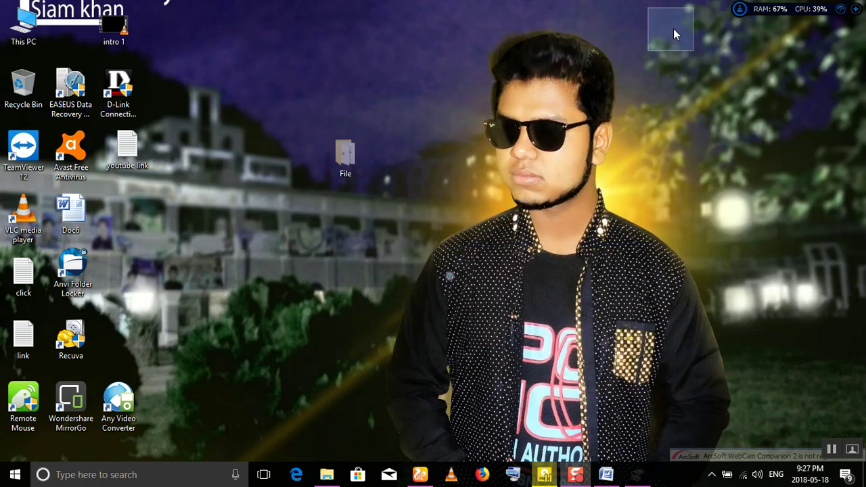
double_click(15, 34)
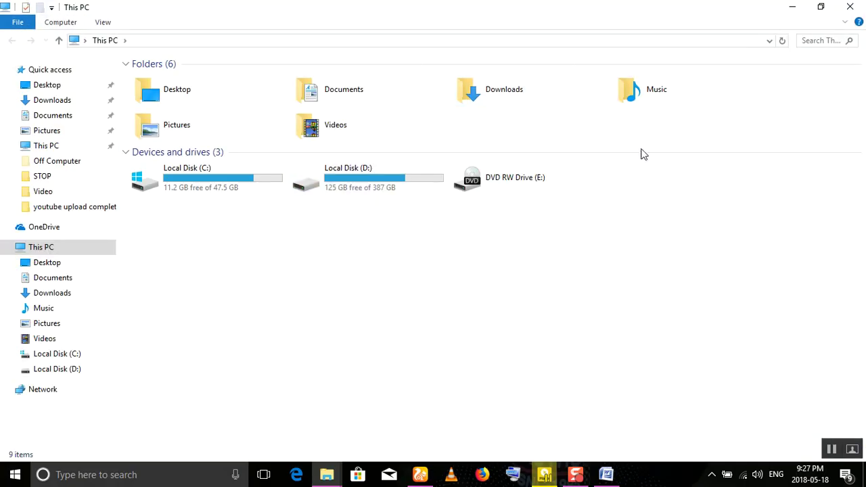
left_click(850, 7)
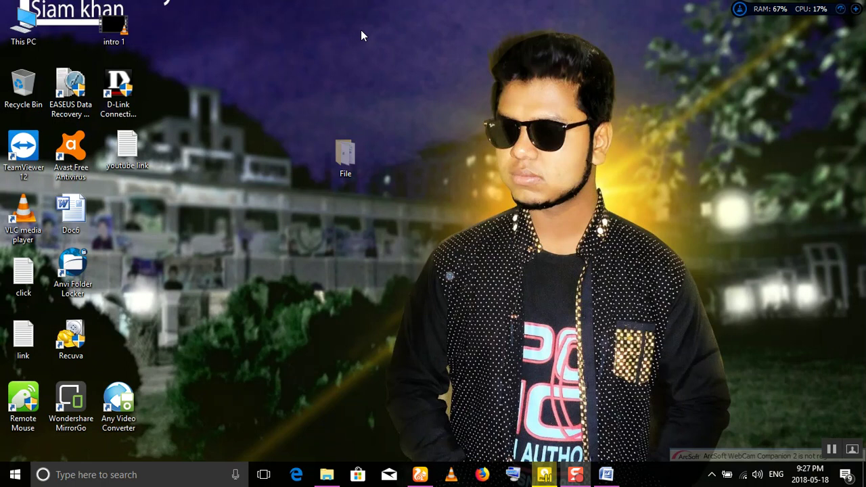
View the system properties of This PC and its Device Manager, then close both windows.
right_click(29, 30)
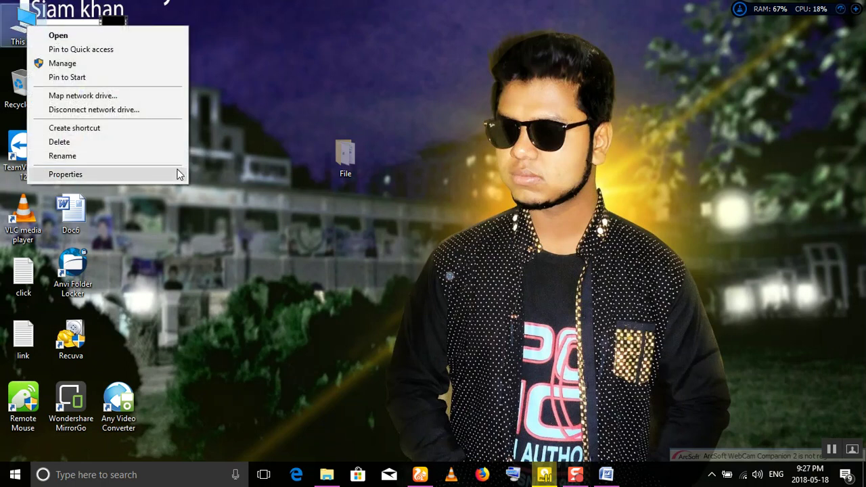
left_click(120, 178)
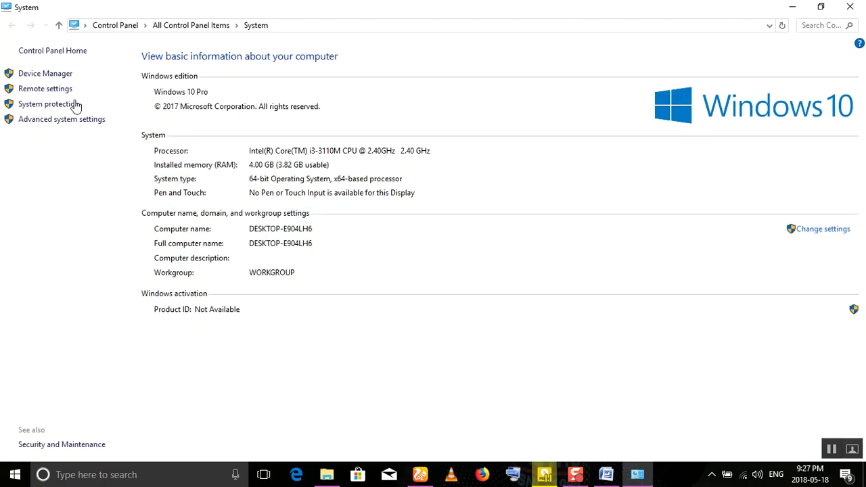
left_click(48, 75)
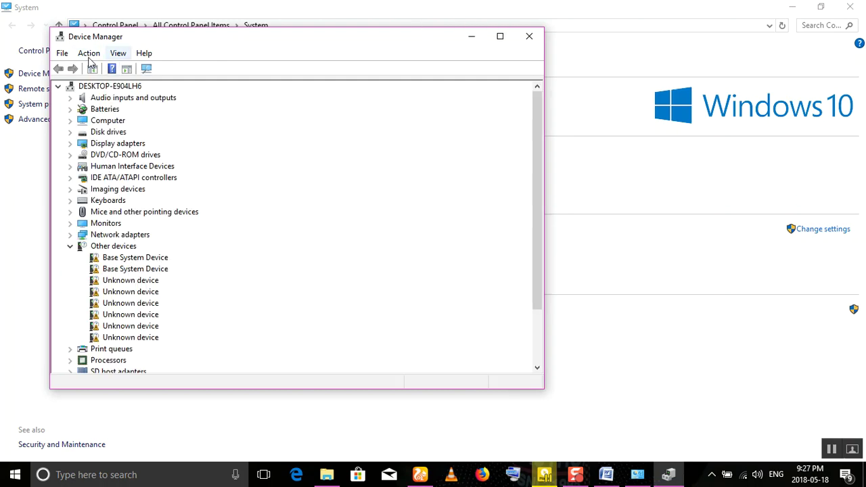
left_click(63, 53)
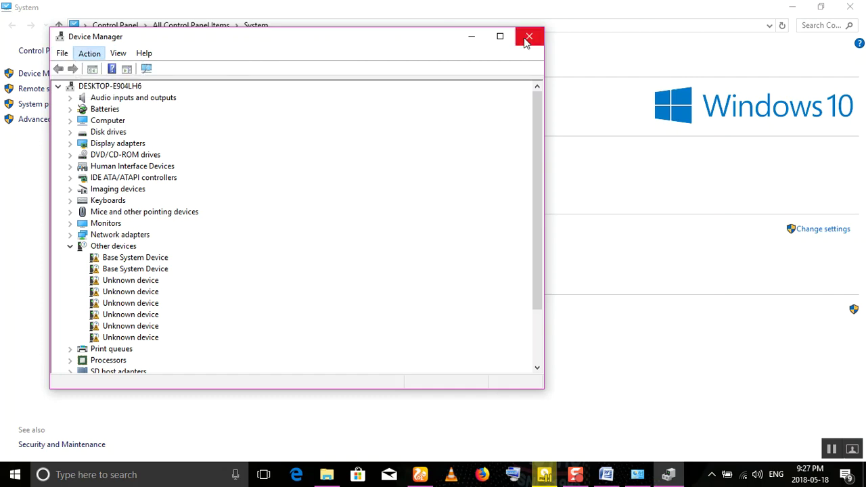
left_click(529, 37)
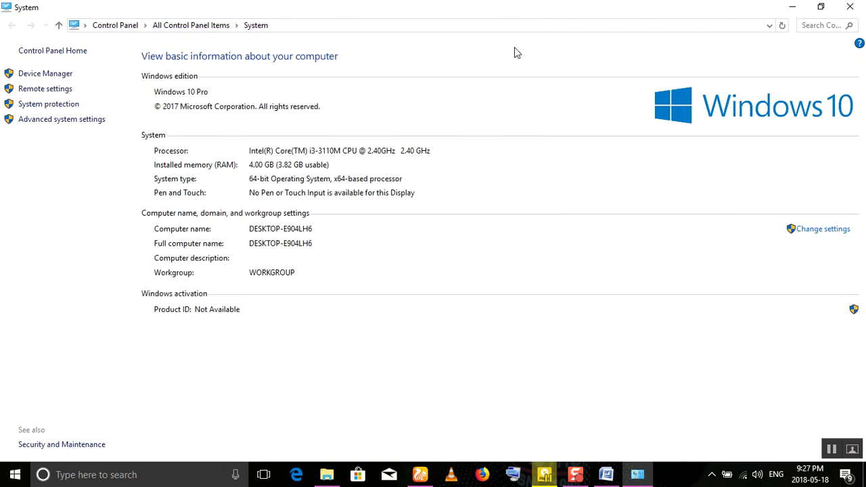
left_click(850, 7)
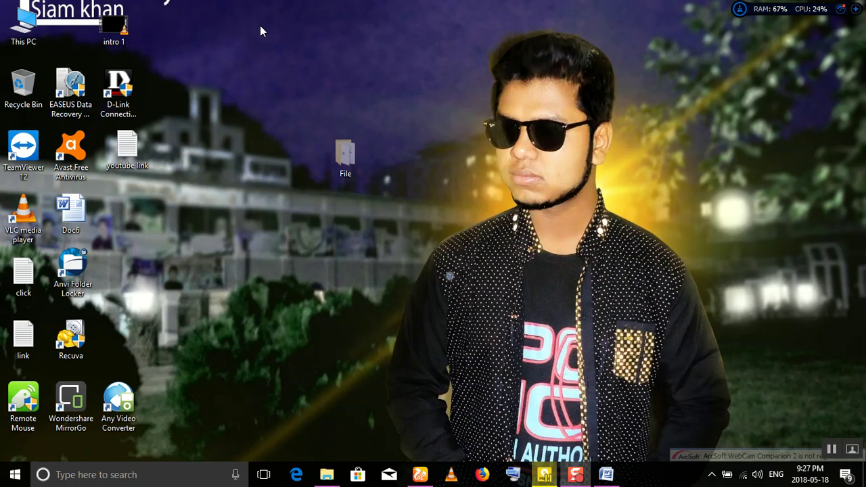
Open Computer Management for This PC and display Disk Management.
right_click(29, 32)
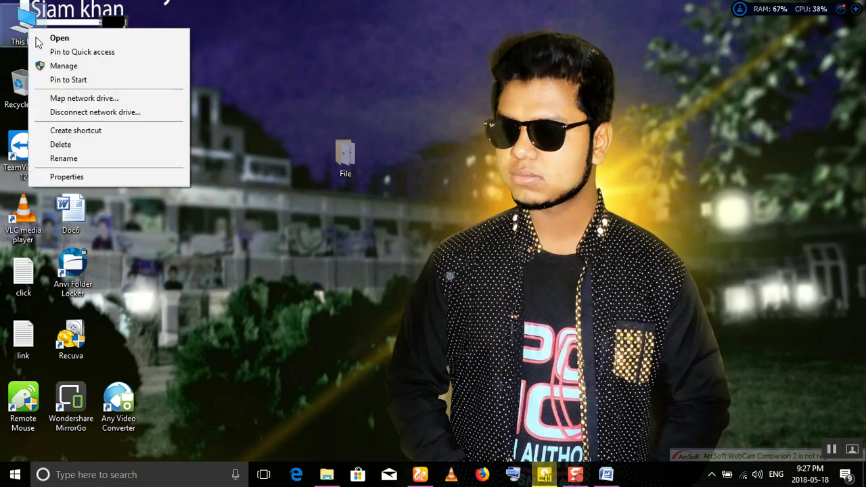
left_click(72, 71)
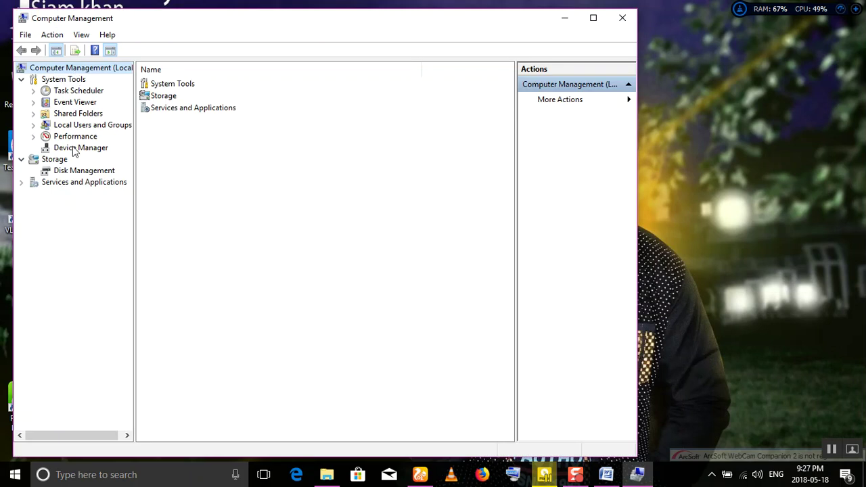
left_click(65, 173)
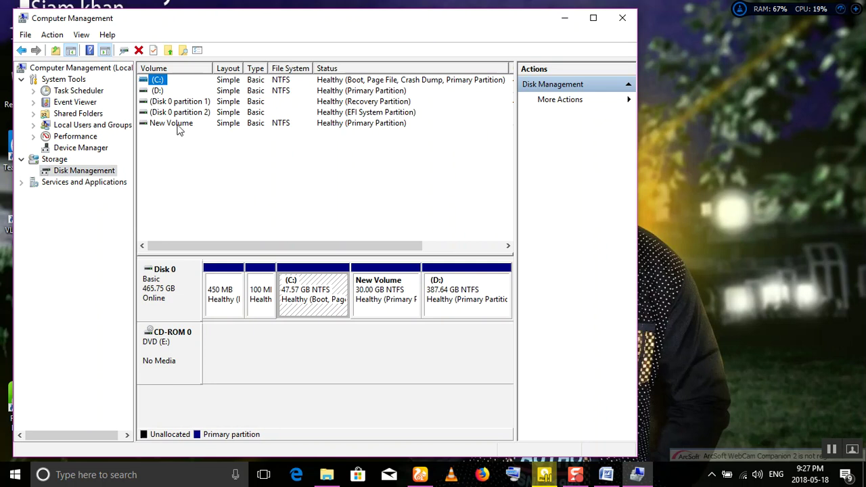
Assign the drive letter F to New Volume and close the File Explorer window of that drive.
right_click(178, 125)
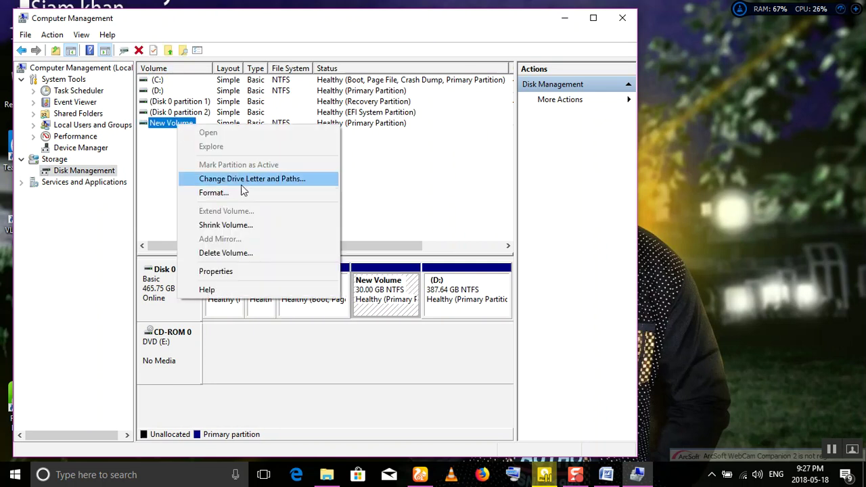
left_click(247, 180)
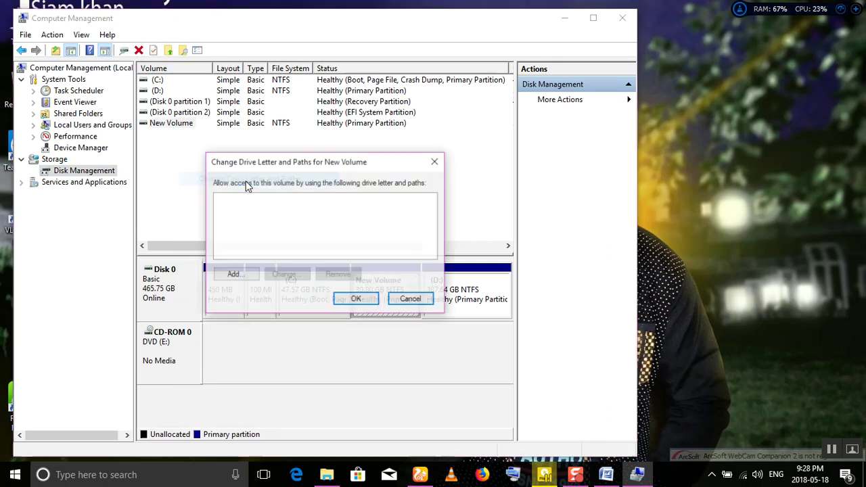
left_click(257, 273)
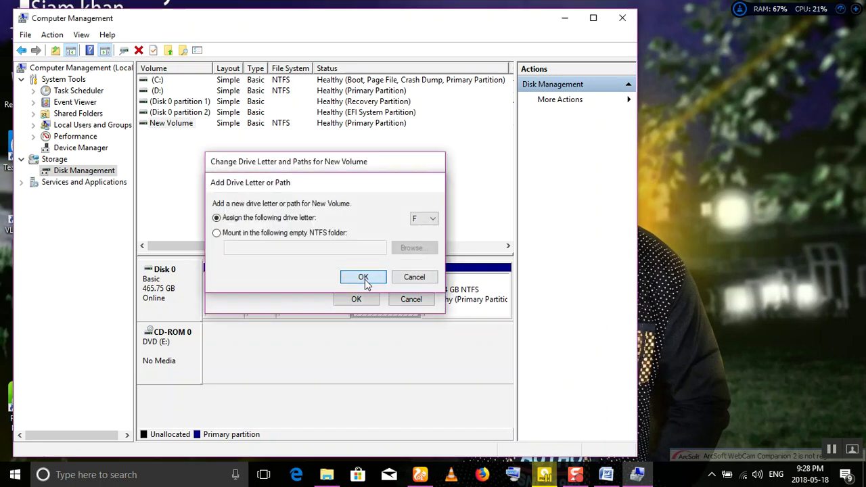
left_click(366, 282)
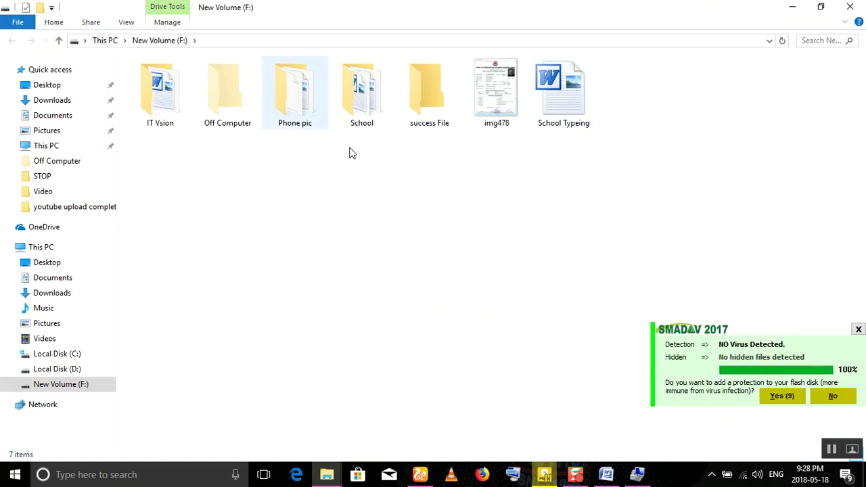
left_click(850, 6)
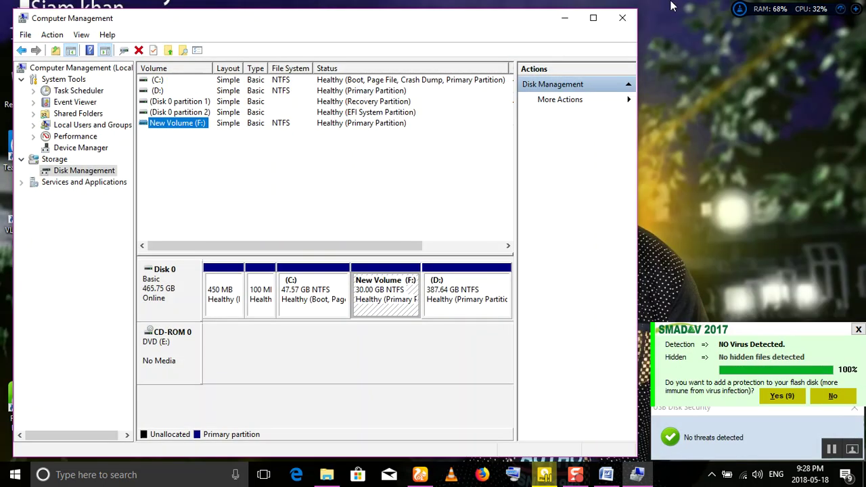
Close Computer Management, check This PC for New Volume (F:), and close the window.
left_click(623, 19)
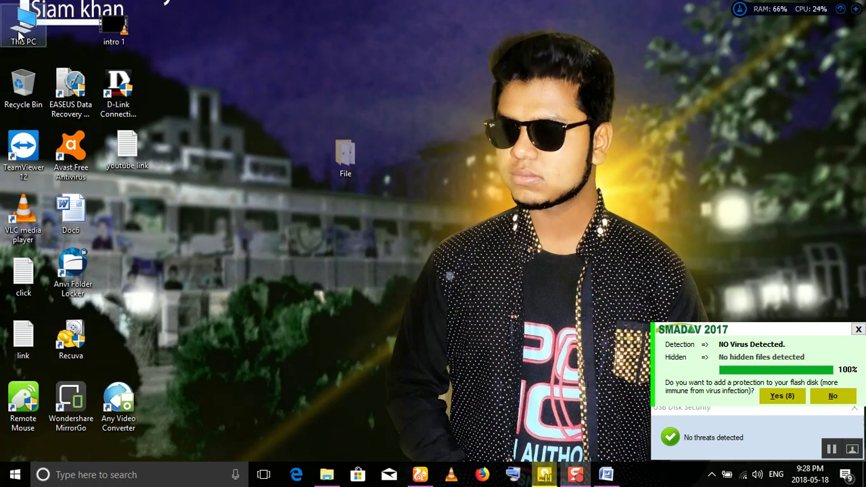
double_click(19, 33)
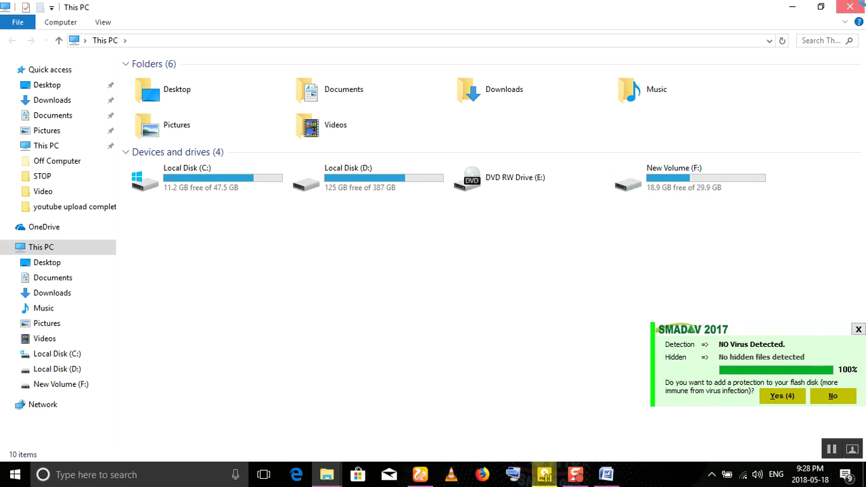
left_click(850, 6)
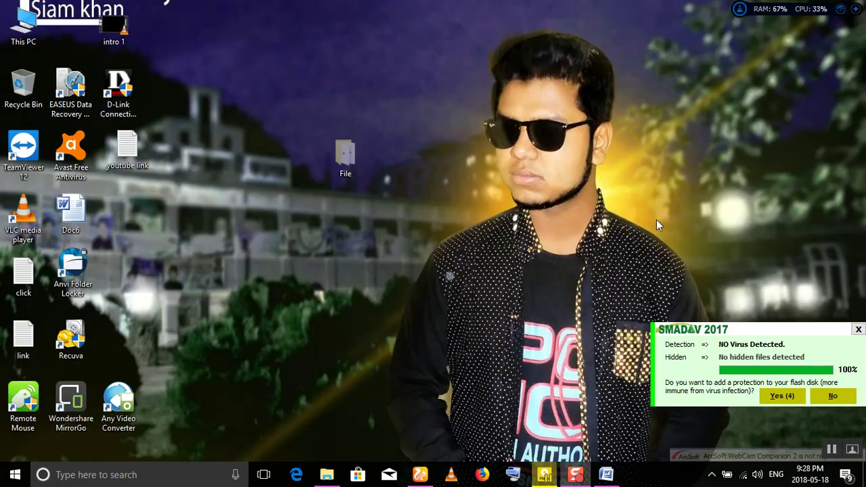
Switch to the Doc6 document in Word to show the contact details, and bring up the YouTube channel page in the browser.
left_click(607, 475)
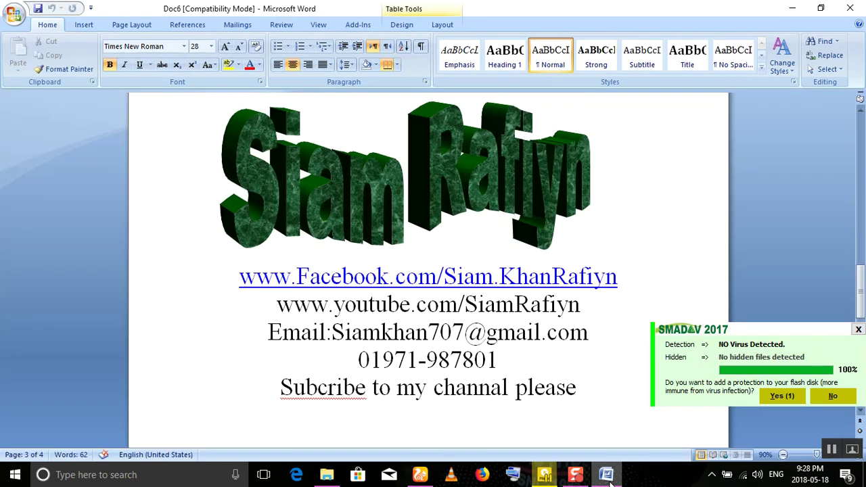
left_click(412, 476)
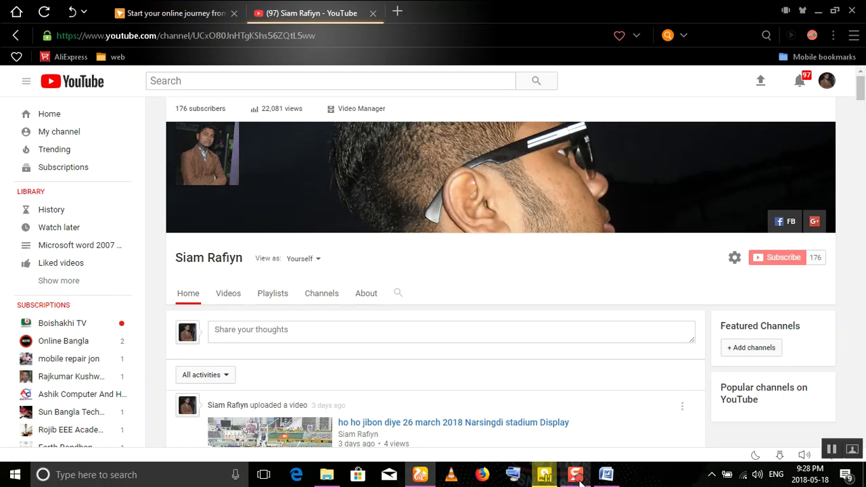
mouse_move(545, 474)
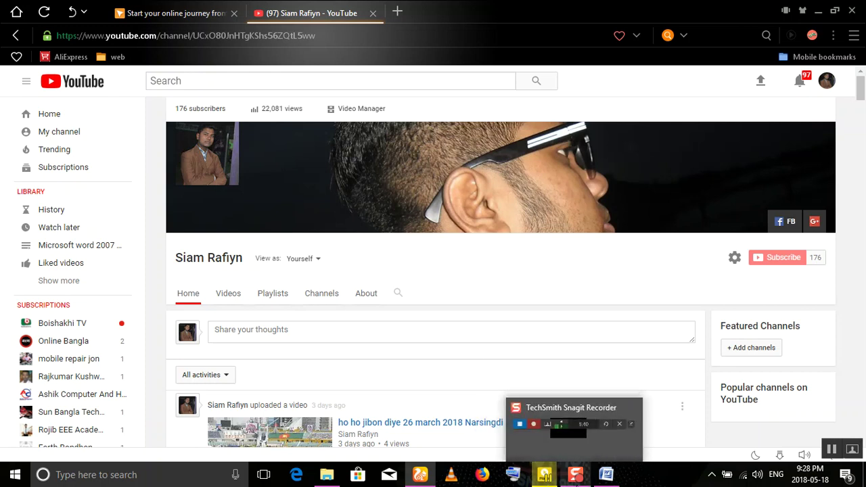